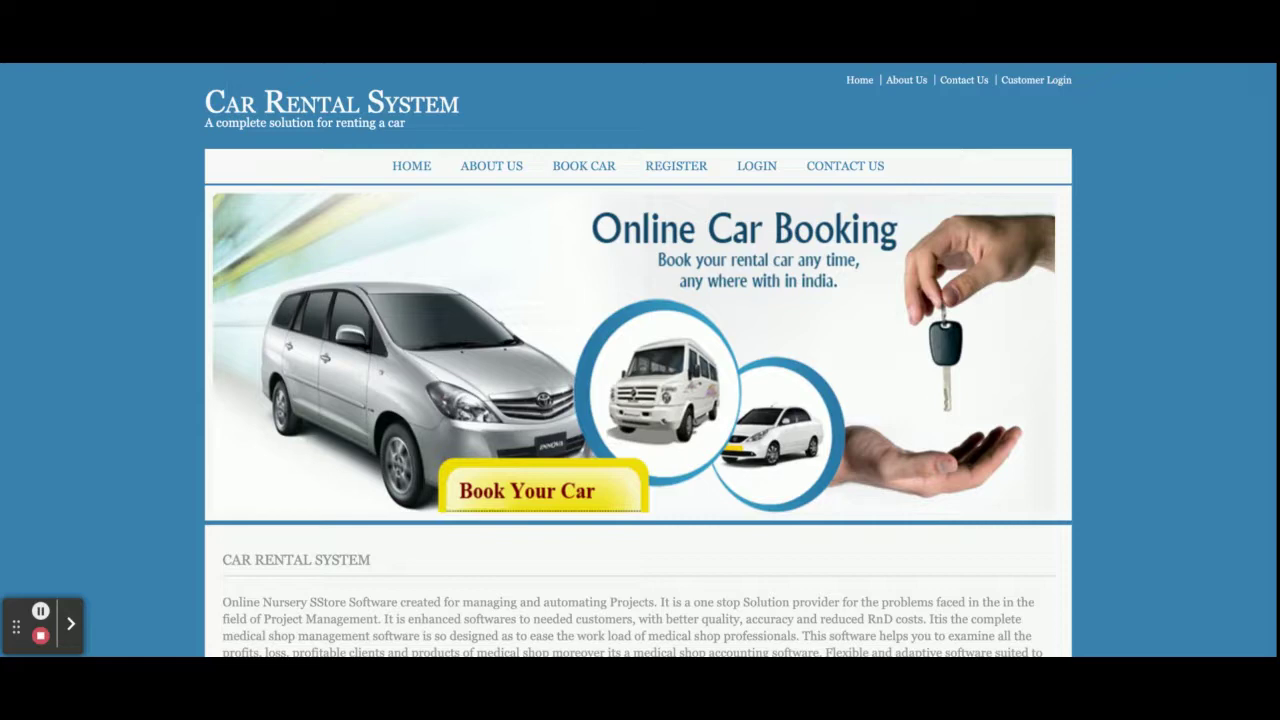
# Step: Browse the home page and About Us page, then go to the Book Car page
pyautogui.scroll(-5, 655, 511)
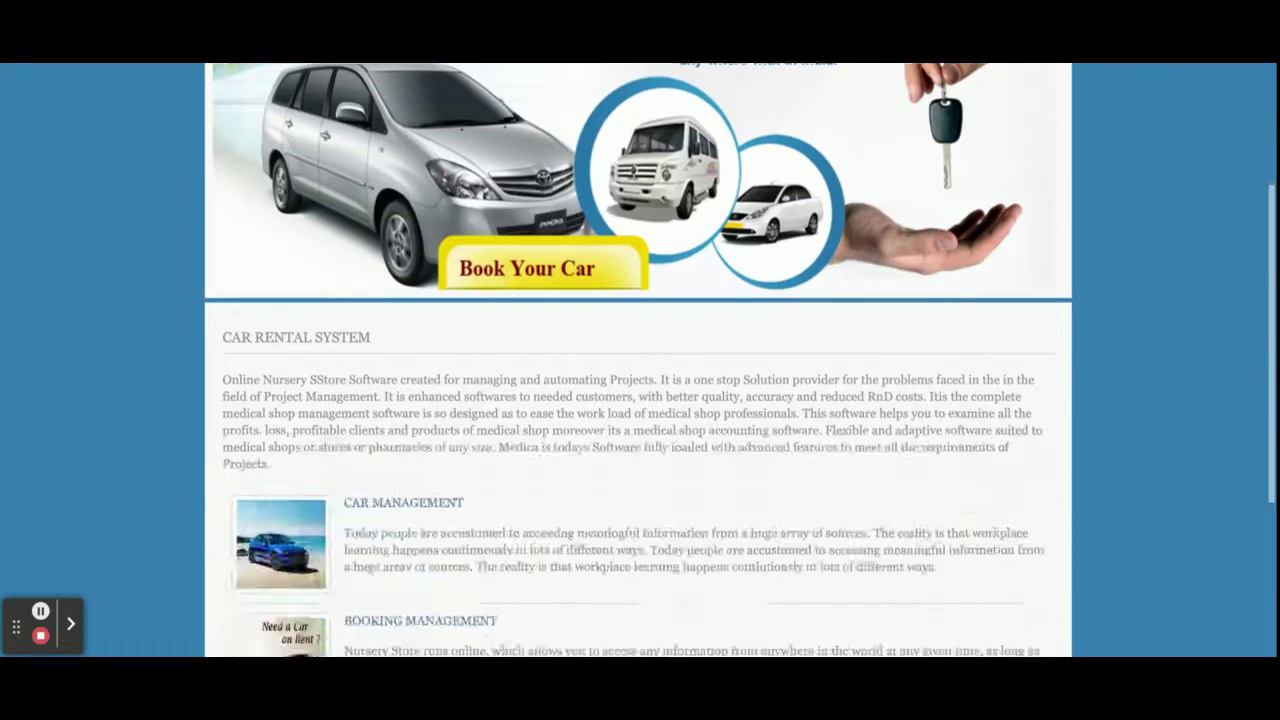
pyautogui.scroll(5, 655, 511)
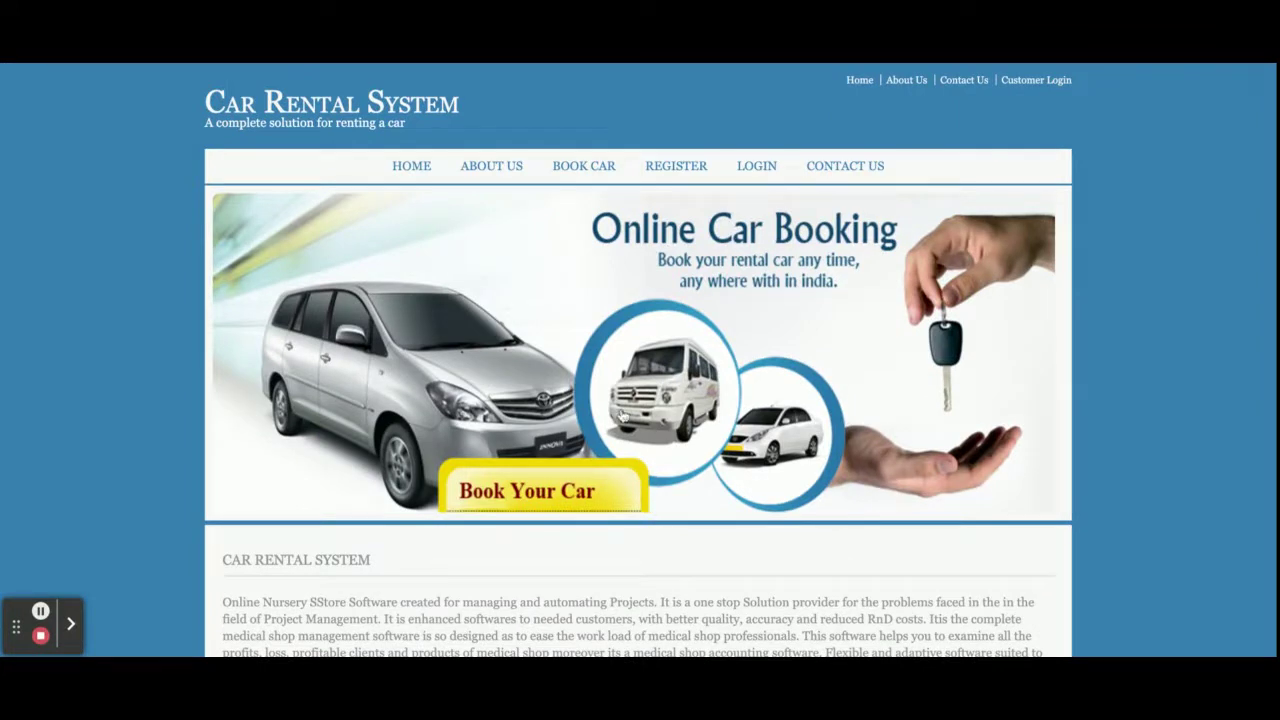
pyautogui.click(502, 170)
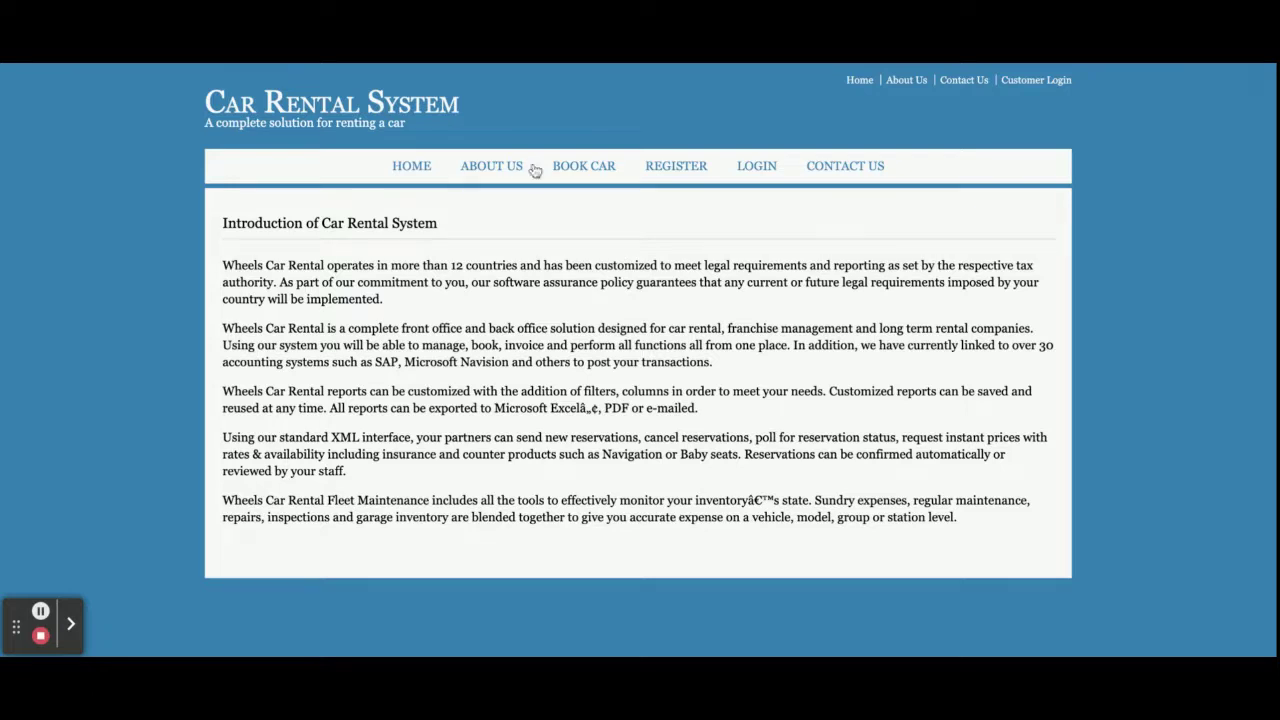
pyautogui.click(579, 171)
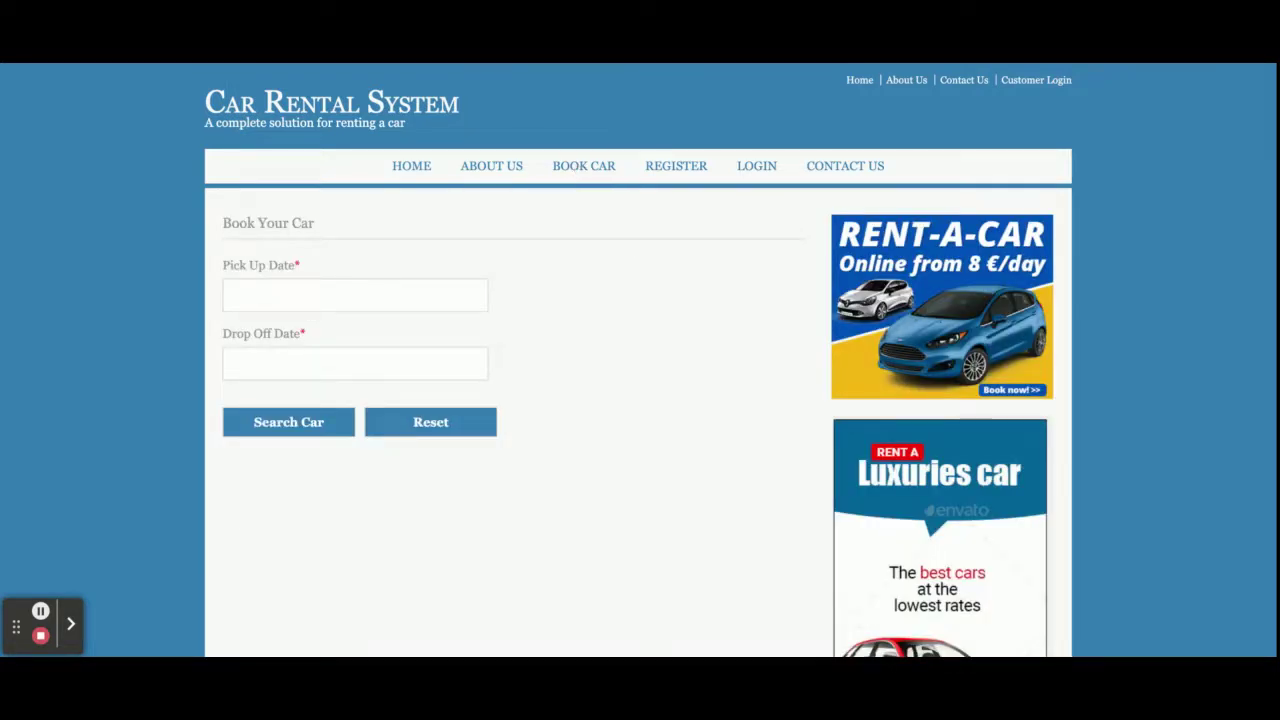
# Step: Search cars for pick-up 2021-10-30 and drop-off 2021-10-31, then review the four results
pyautogui.click(287, 290)
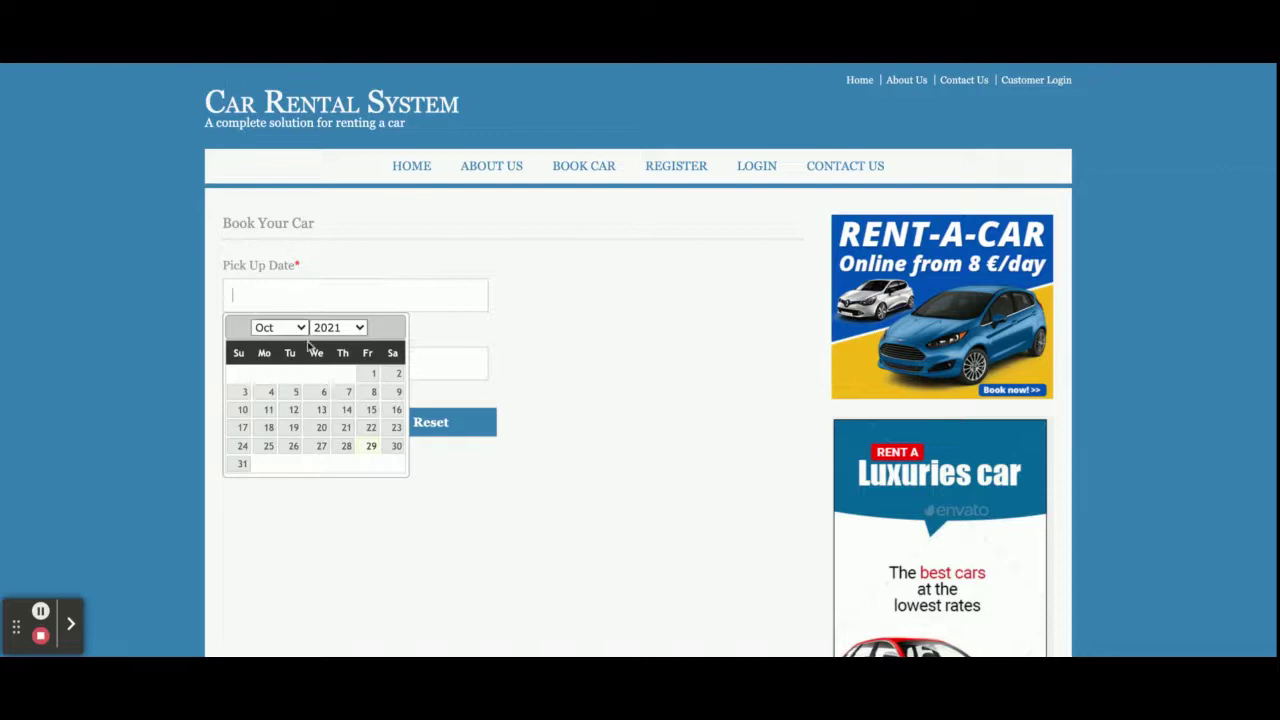
pyautogui.click(397, 446)
pyautogui.click(356, 367)
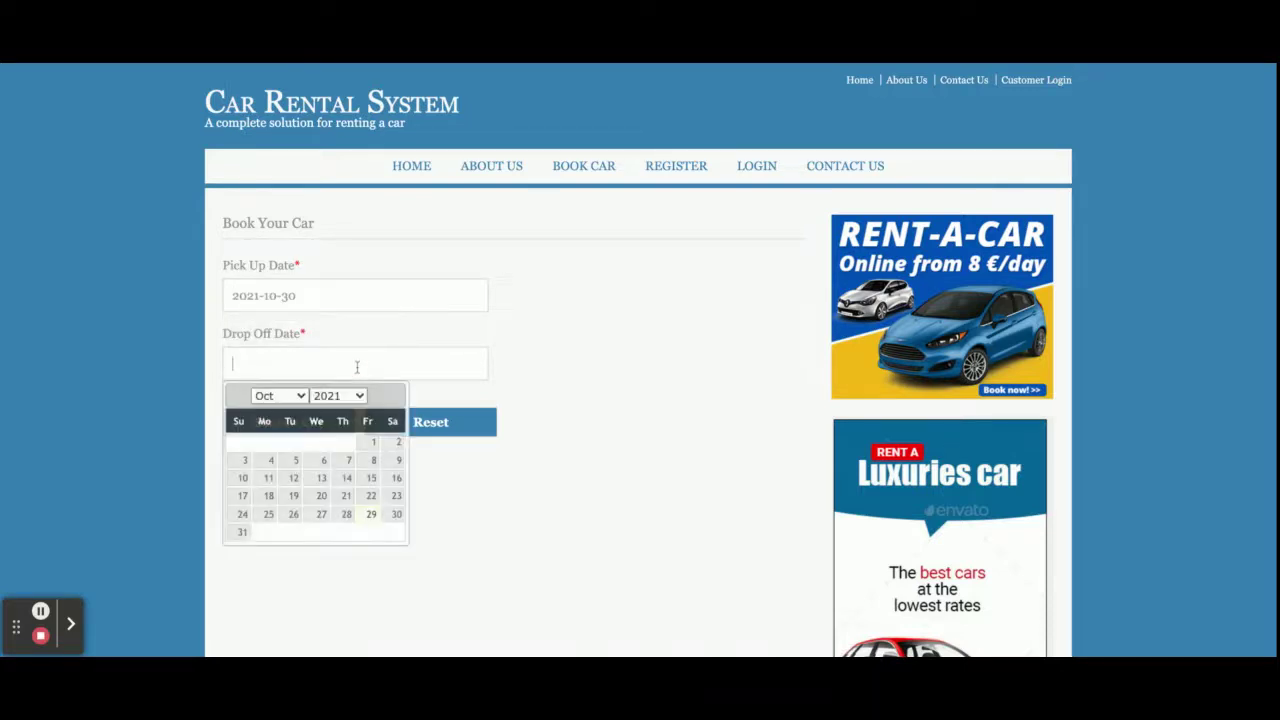
pyautogui.click(245, 532)
pyautogui.click(278, 420)
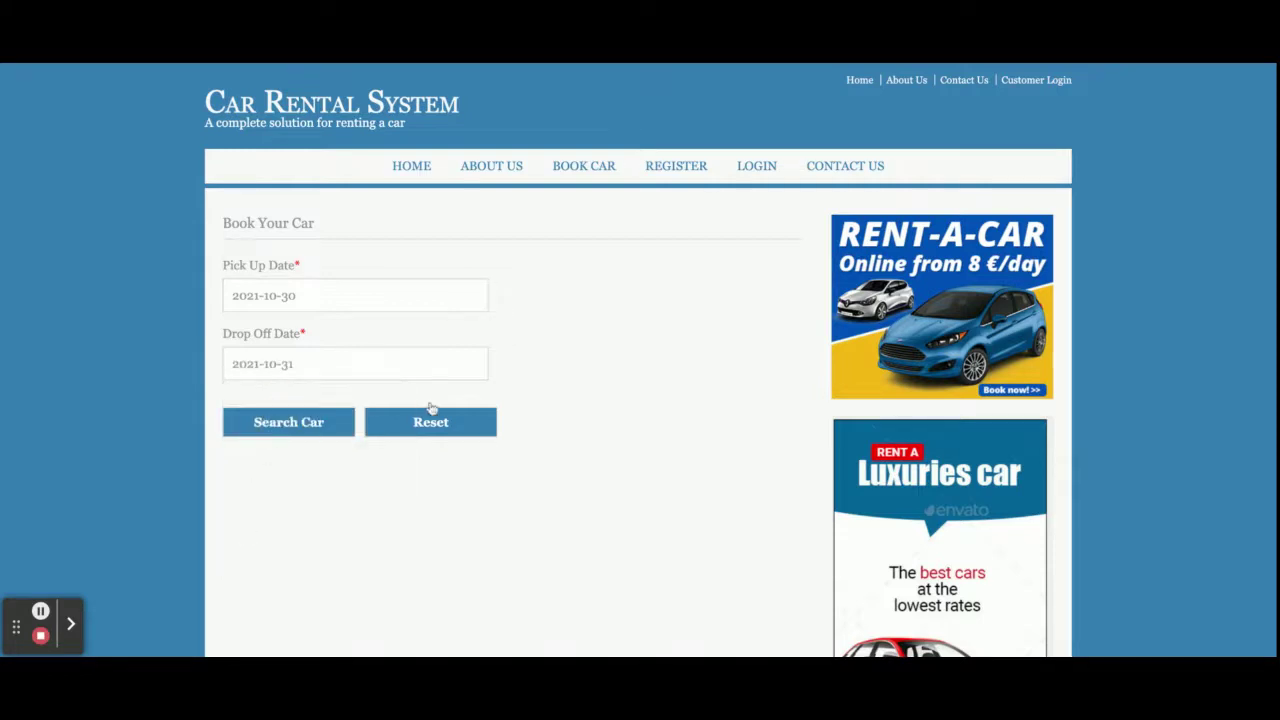
pyautogui.scroll(-3, 530, 423)
pyautogui.scroll(-2, 530, 423)
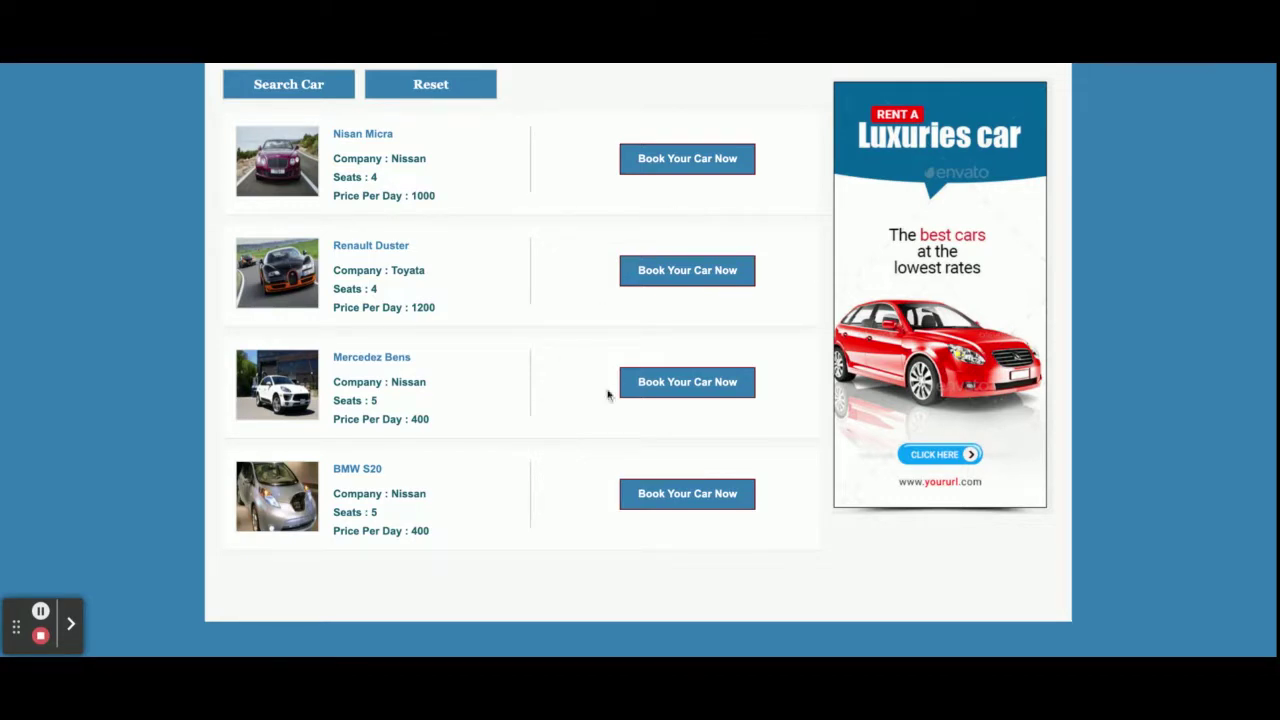
# Step: Open the Nisan Micra details and try to book it, reaching the login form
pyautogui.click(703, 160)
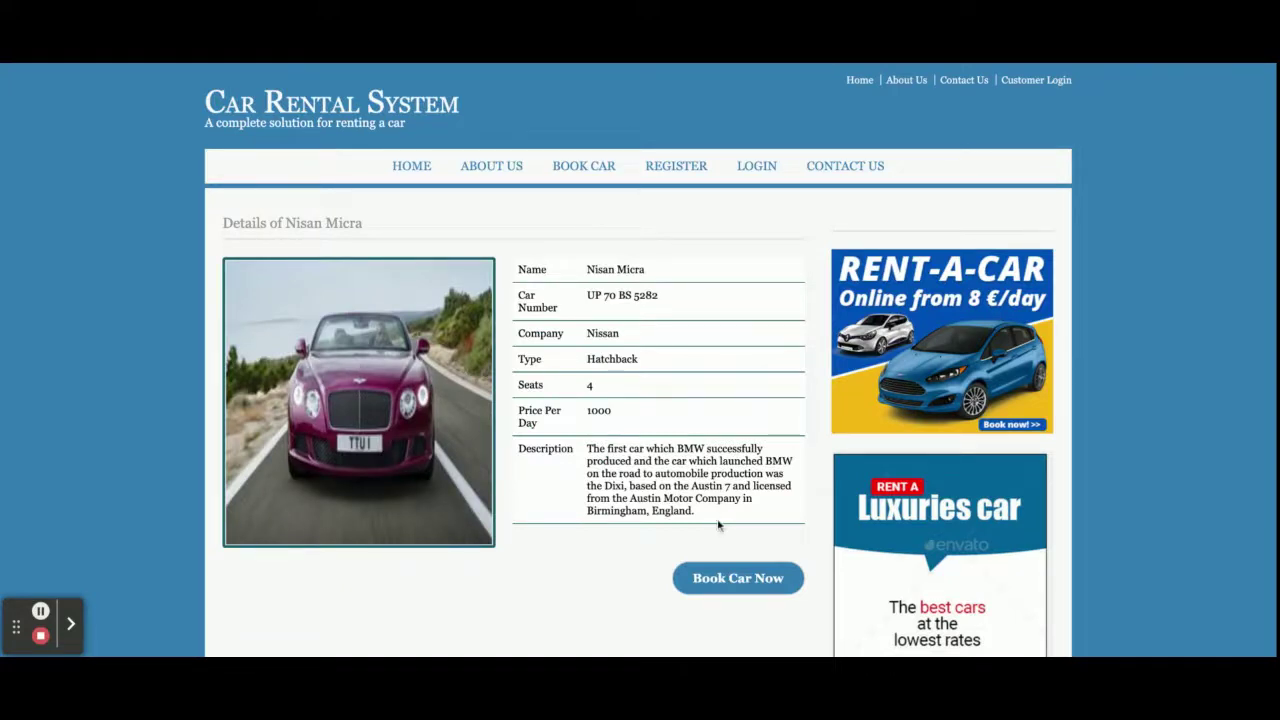
pyautogui.click(716, 580)
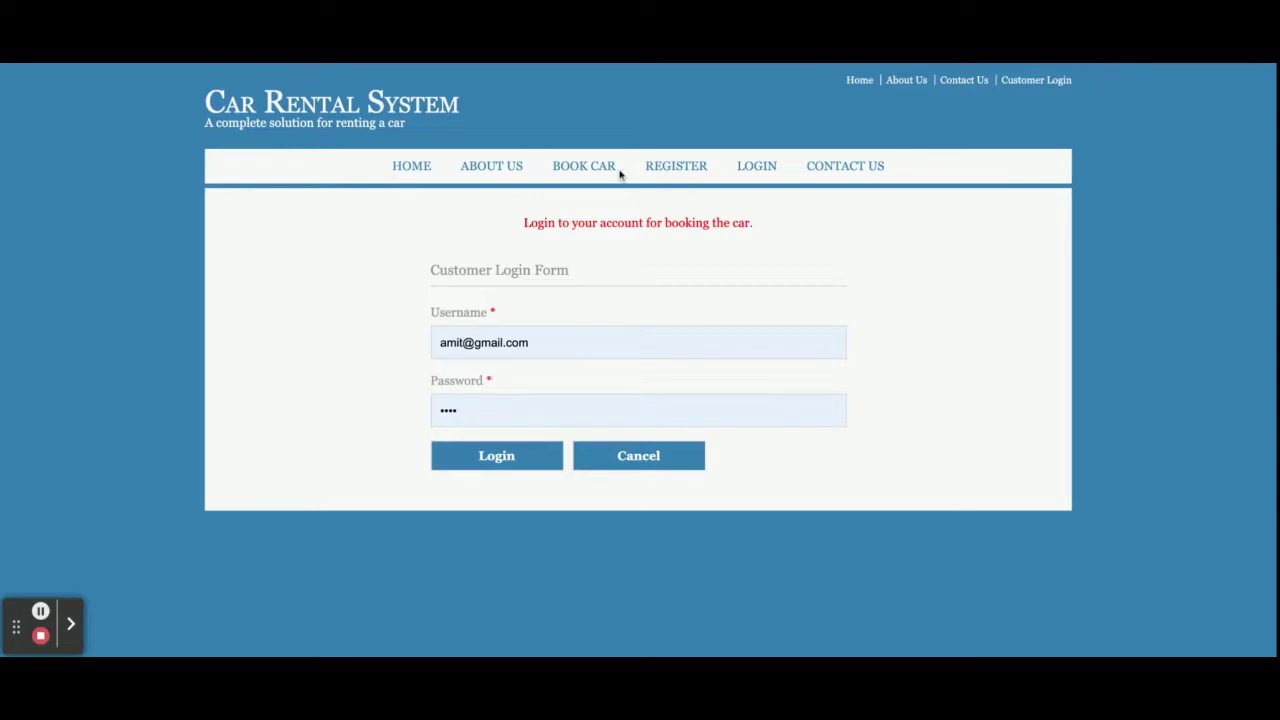
pyautogui.click(694, 172)
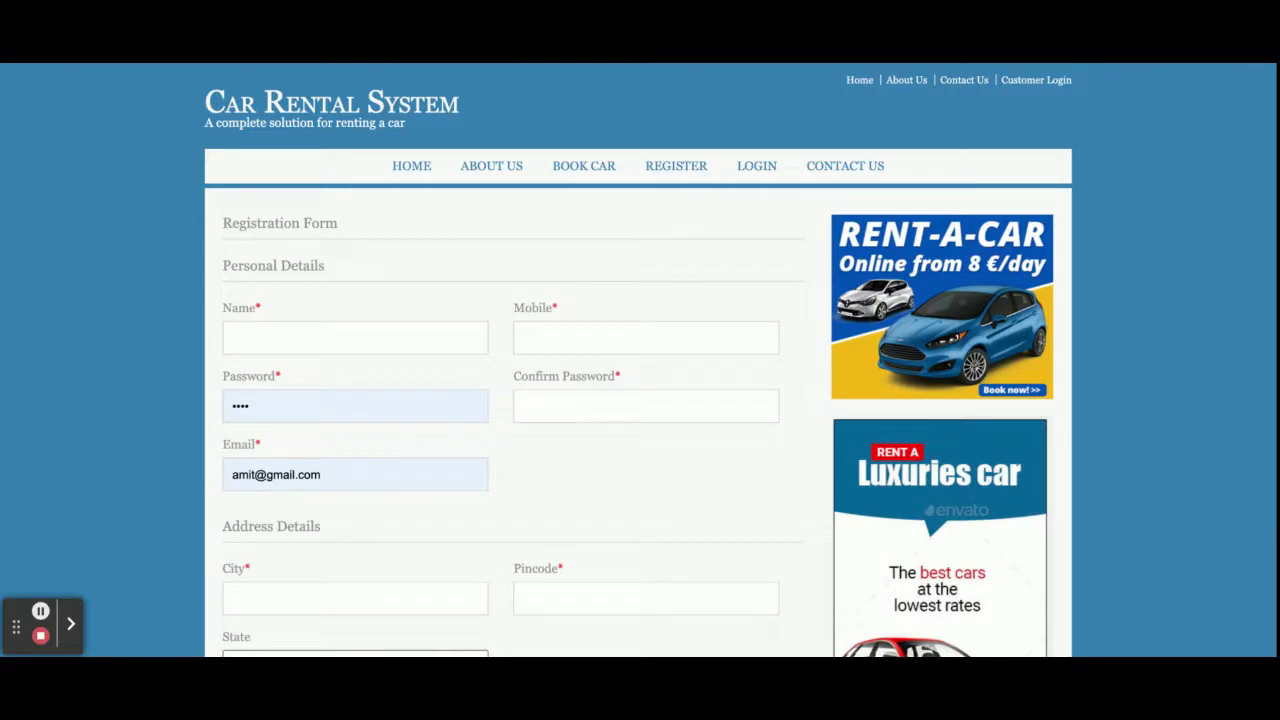
pyautogui.scroll(-5, 640, 400)
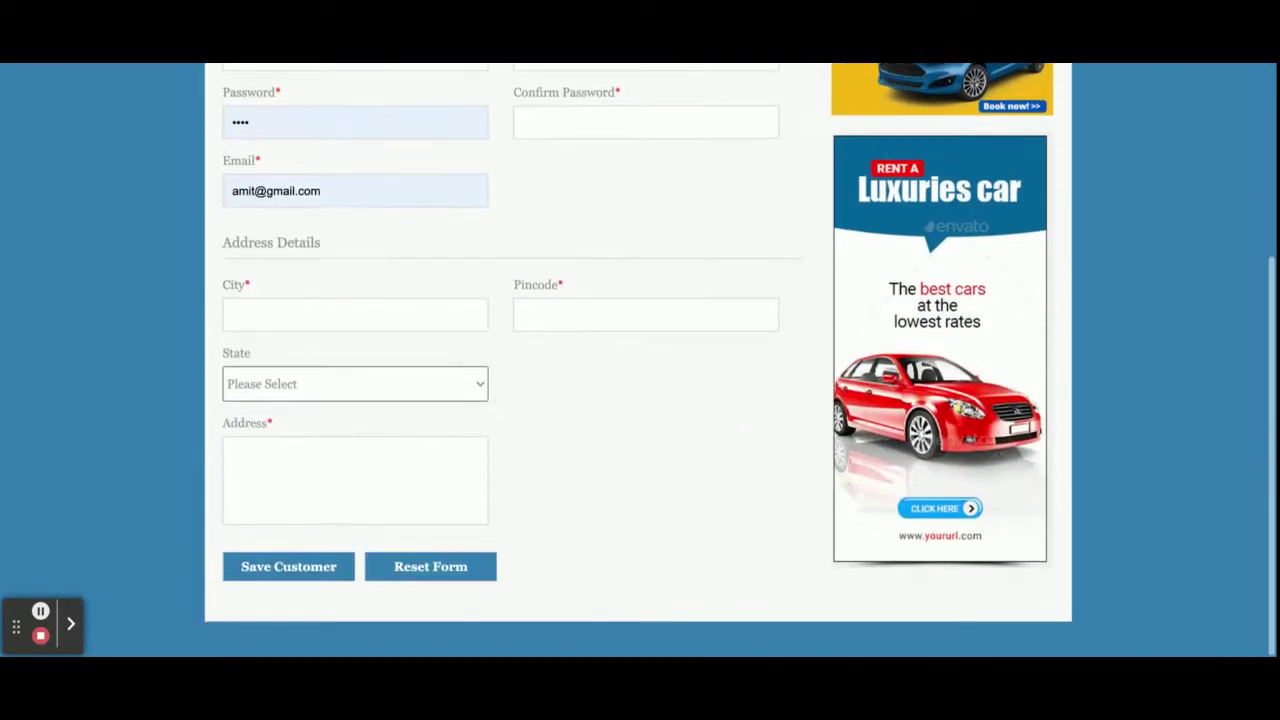
pyautogui.scroll(6, 640, 400)
pyautogui.scroll(-1, 640, 400)
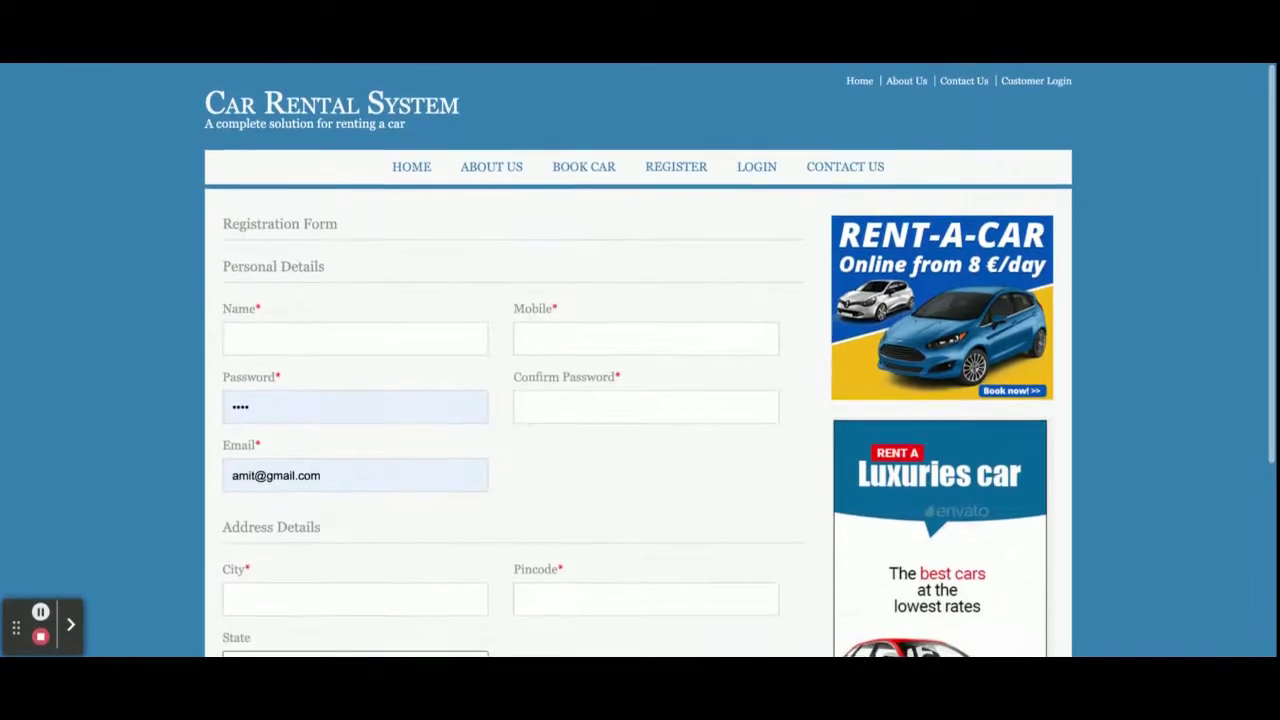
pyautogui.click(755, 167)
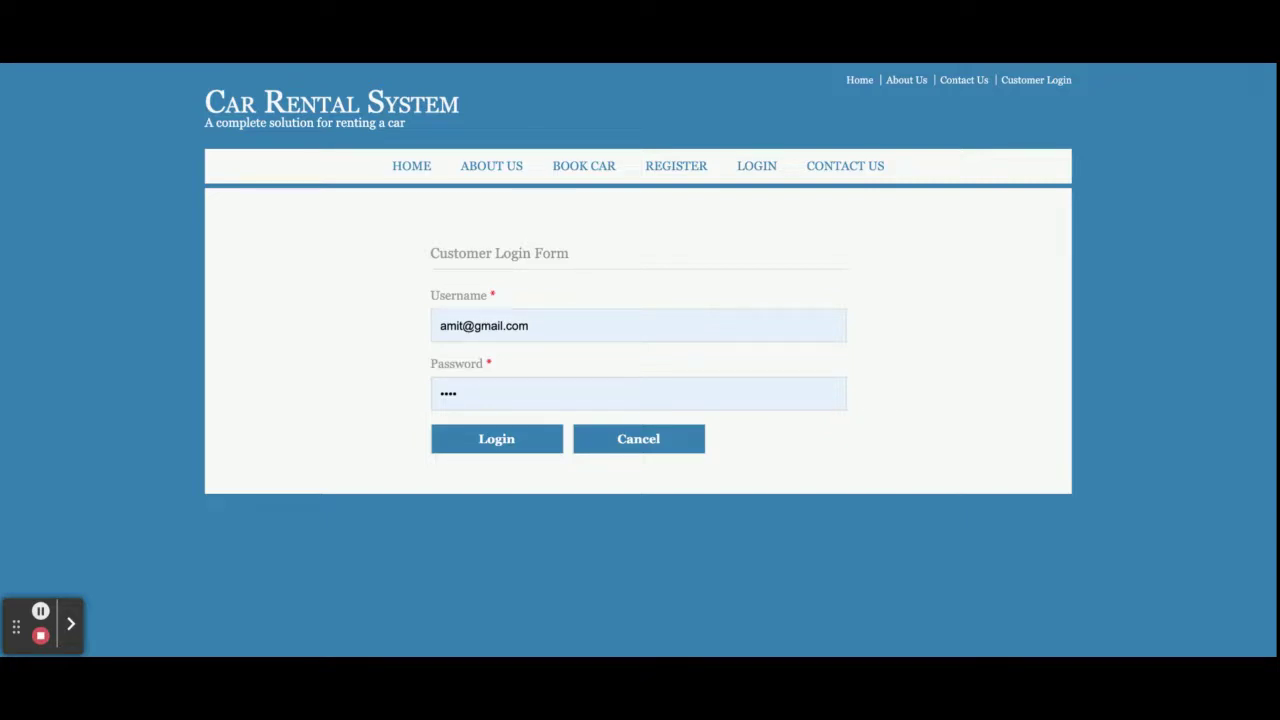
pyautogui.click(851, 176)
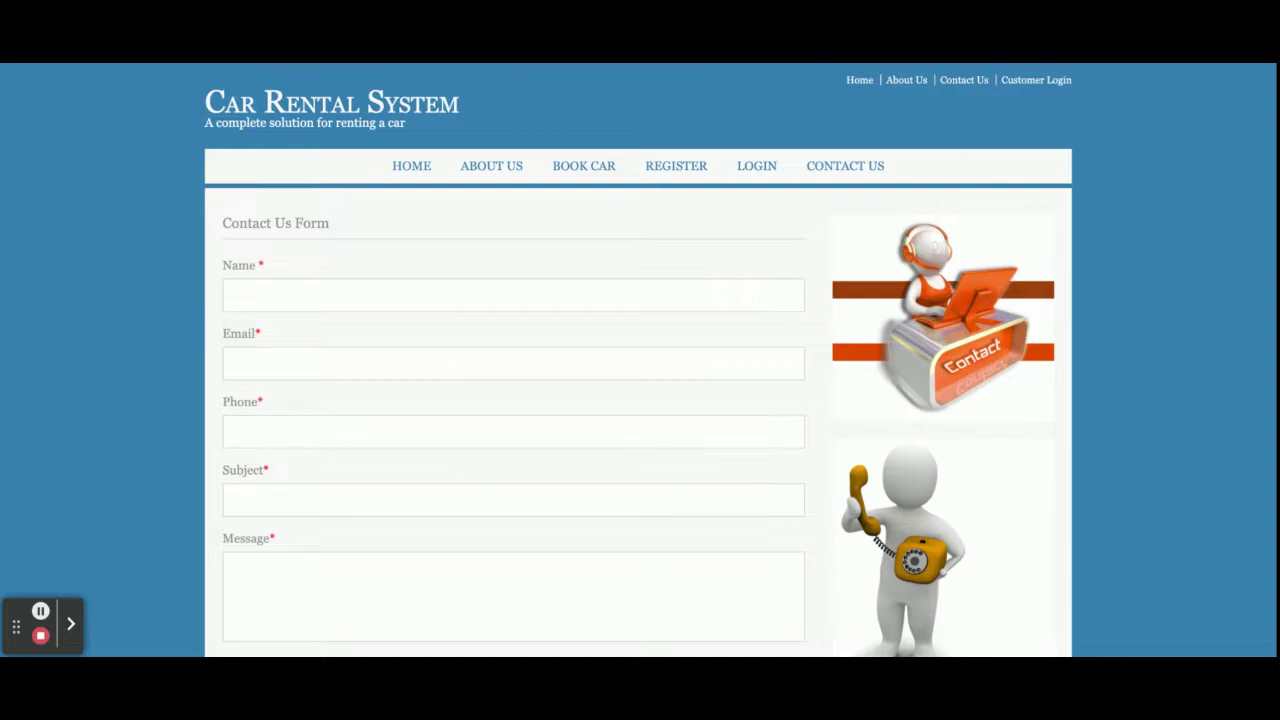
pyautogui.click(687, 177)
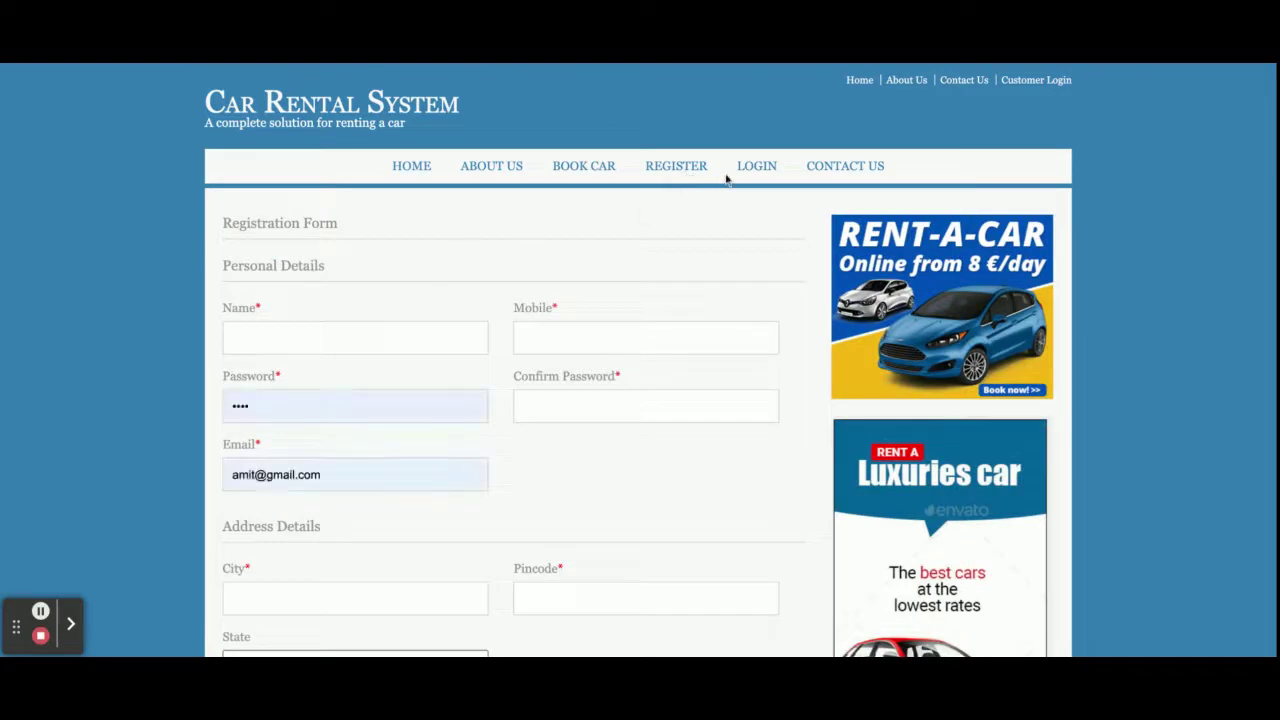
pyautogui.click(757, 170)
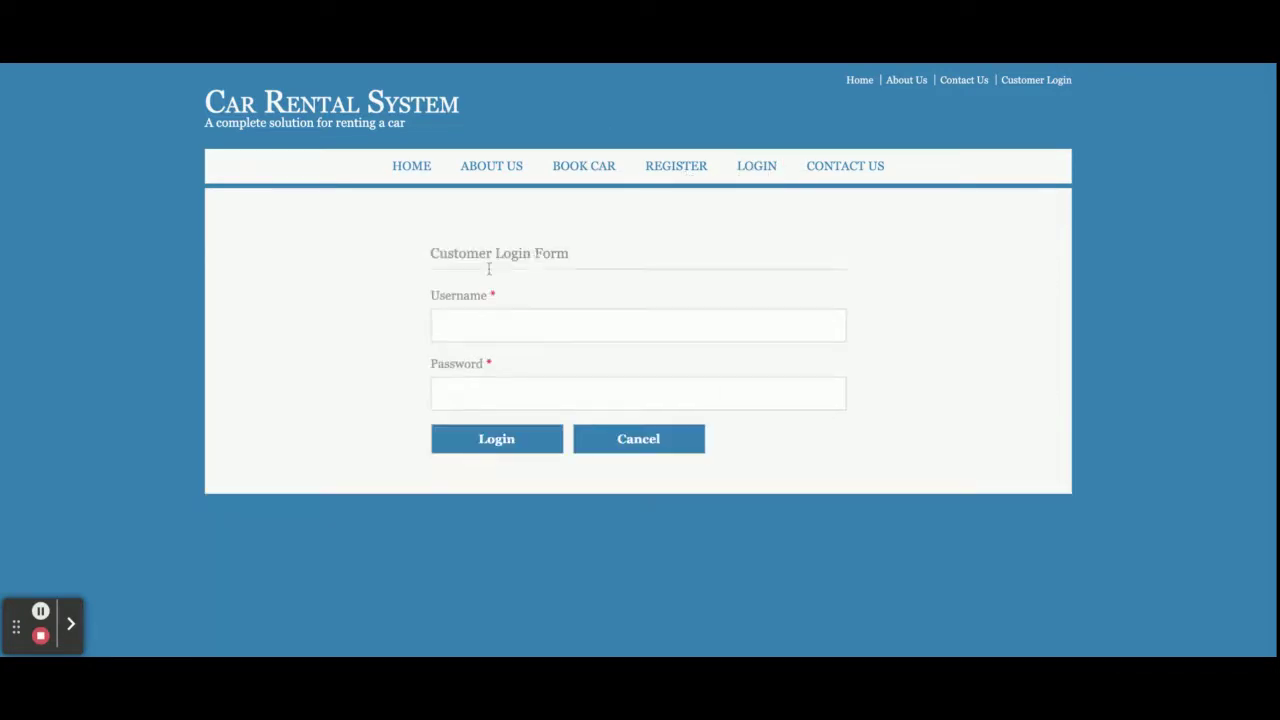
# Step: Log in, then search available cars from 30 to 31 October 2021
pyautogui.click(487, 437)
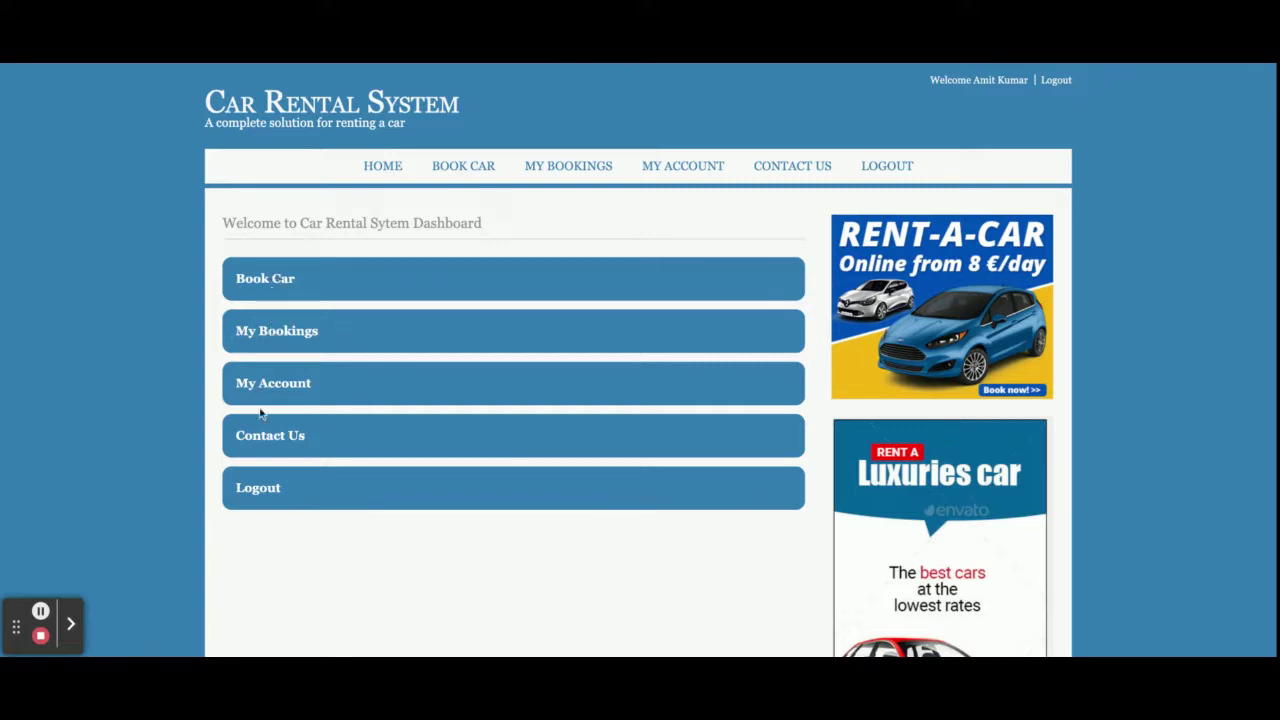
pyautogui.click(268, 280)
pyautogui.click(305, 292)
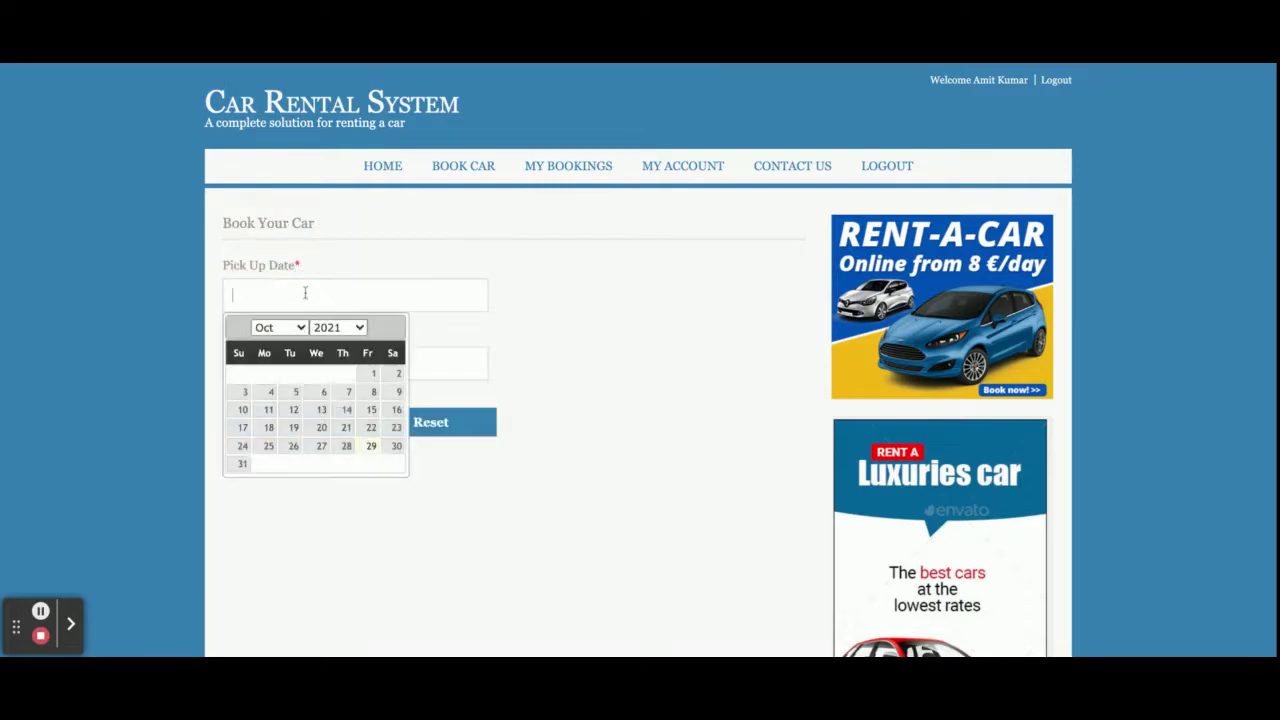
pyautogui.click(396, 446)
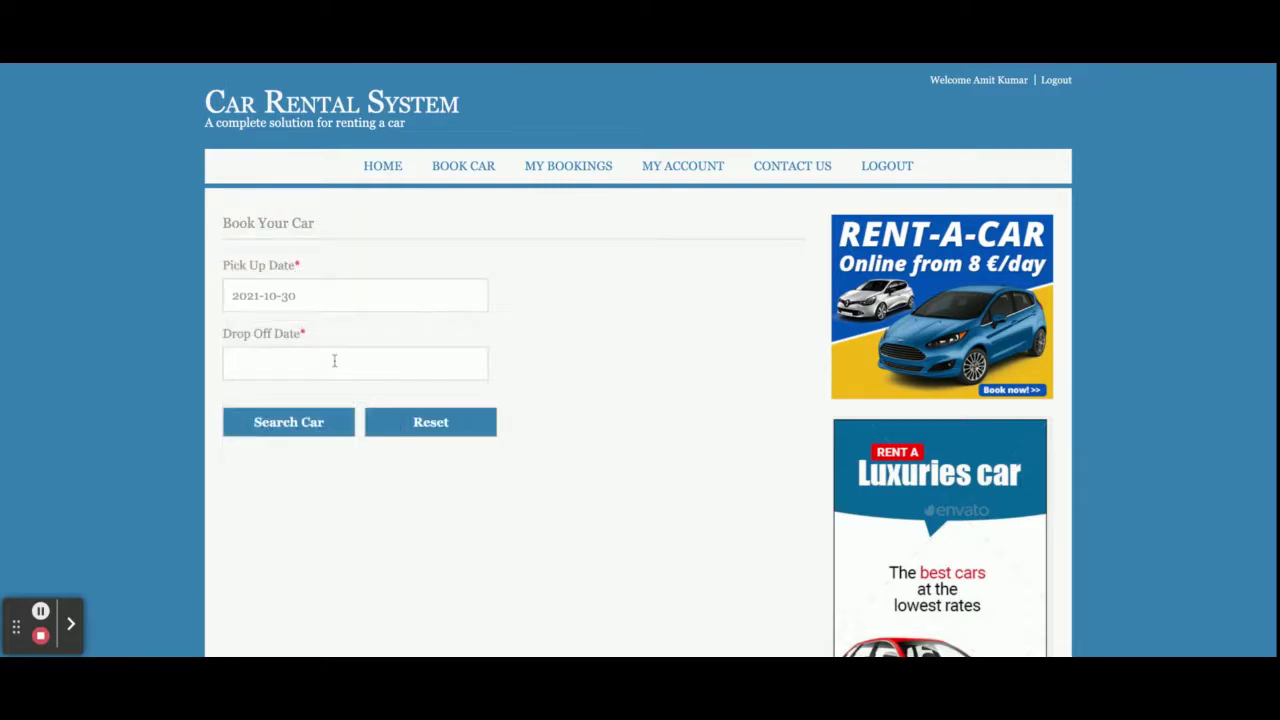
pyautogui.click(334, 362)
pyautogui.click(239, 539)
pyautogui.click(262, 425)
# Step: Pick the Renault Duster from the results and start its booking
pyautogui.scroll(-3, 500, 463)
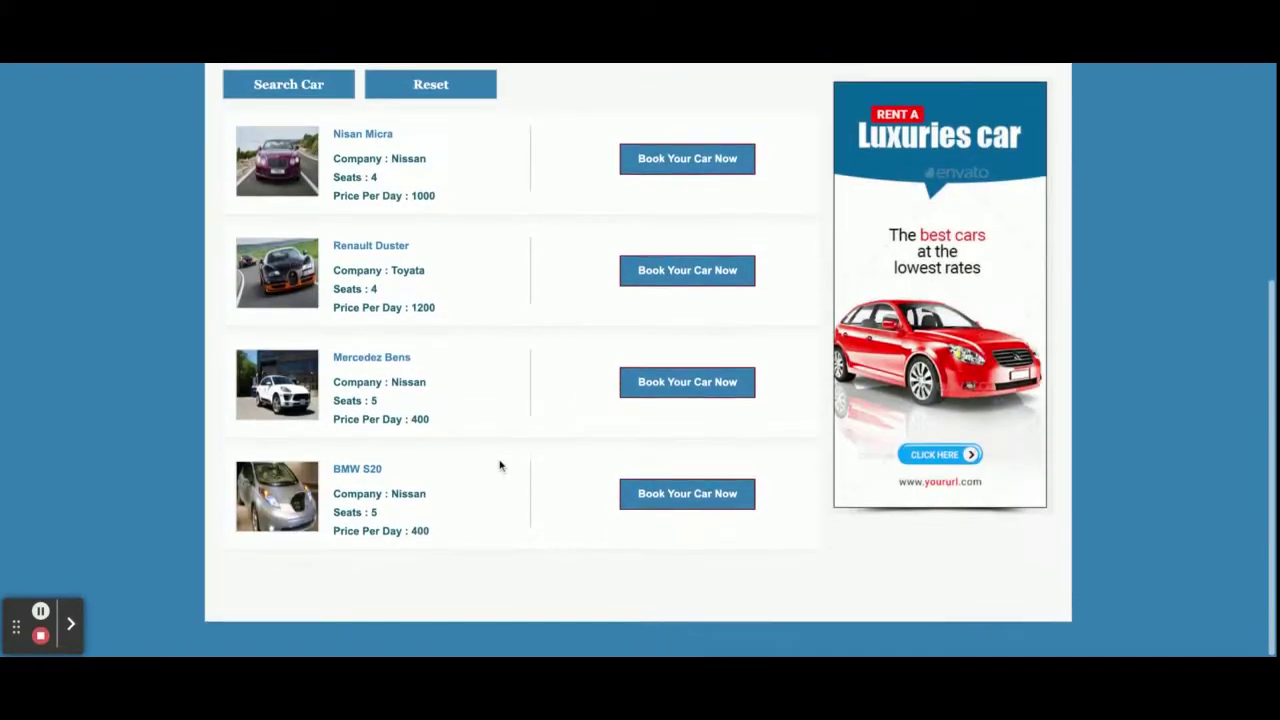
pyautogui.click(678, 285)
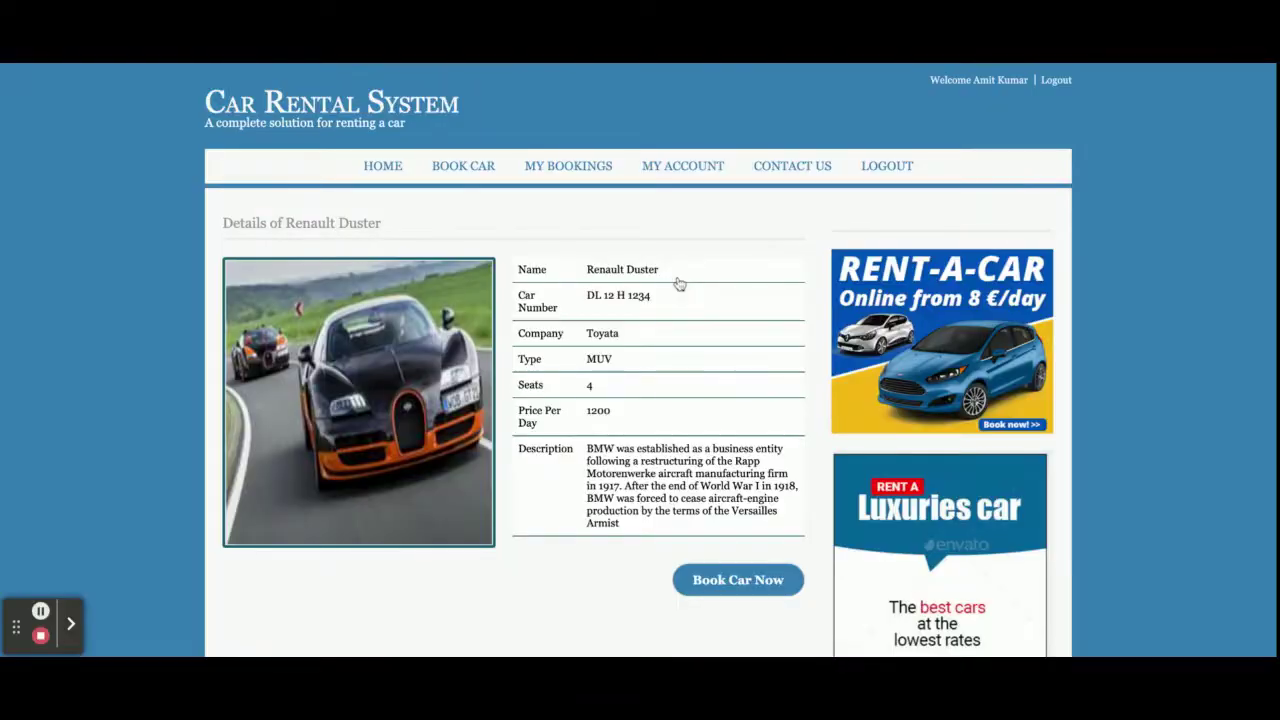
pyautogui.click(710, 588)
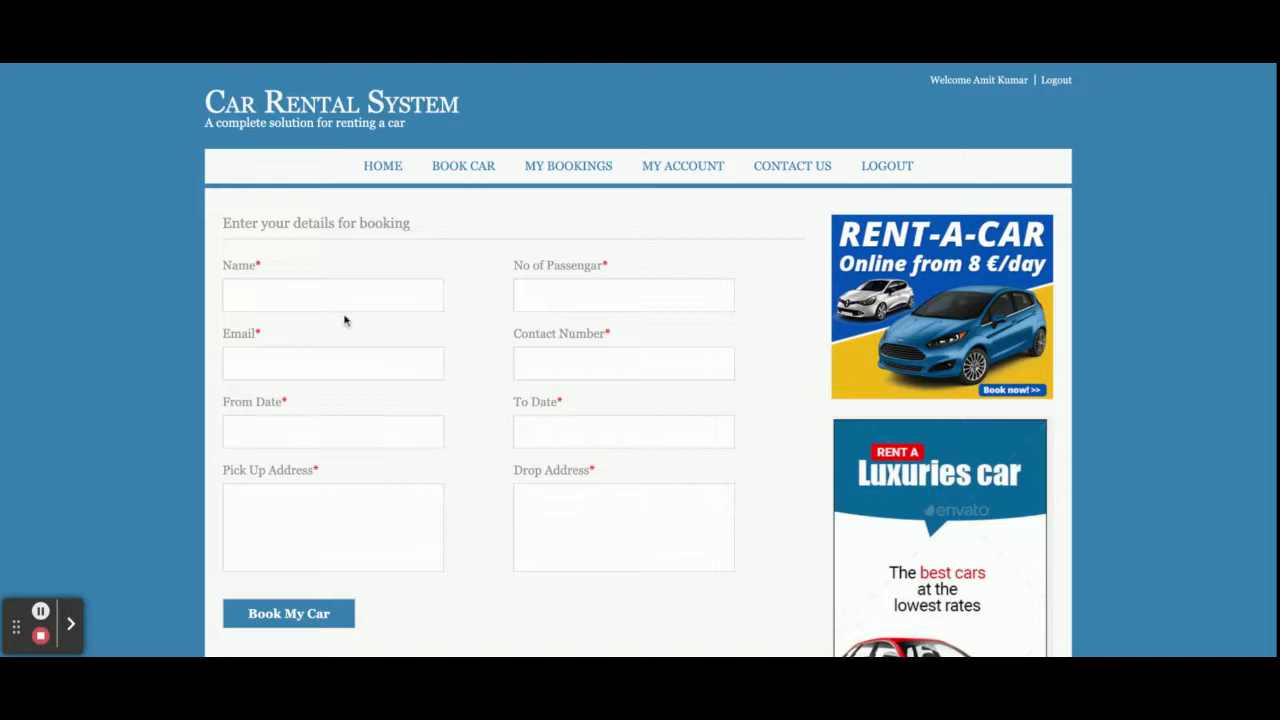
# Step: Fill the customer's name and other booking fields with placeholder text
pyautogui.click(317, 293)
pyautogui.write('jk')
pyautogui.press('Tab')
pyautogui.write('j')
pyautogui.press('Tab')
pyautogui.write('hjk\th\tj')
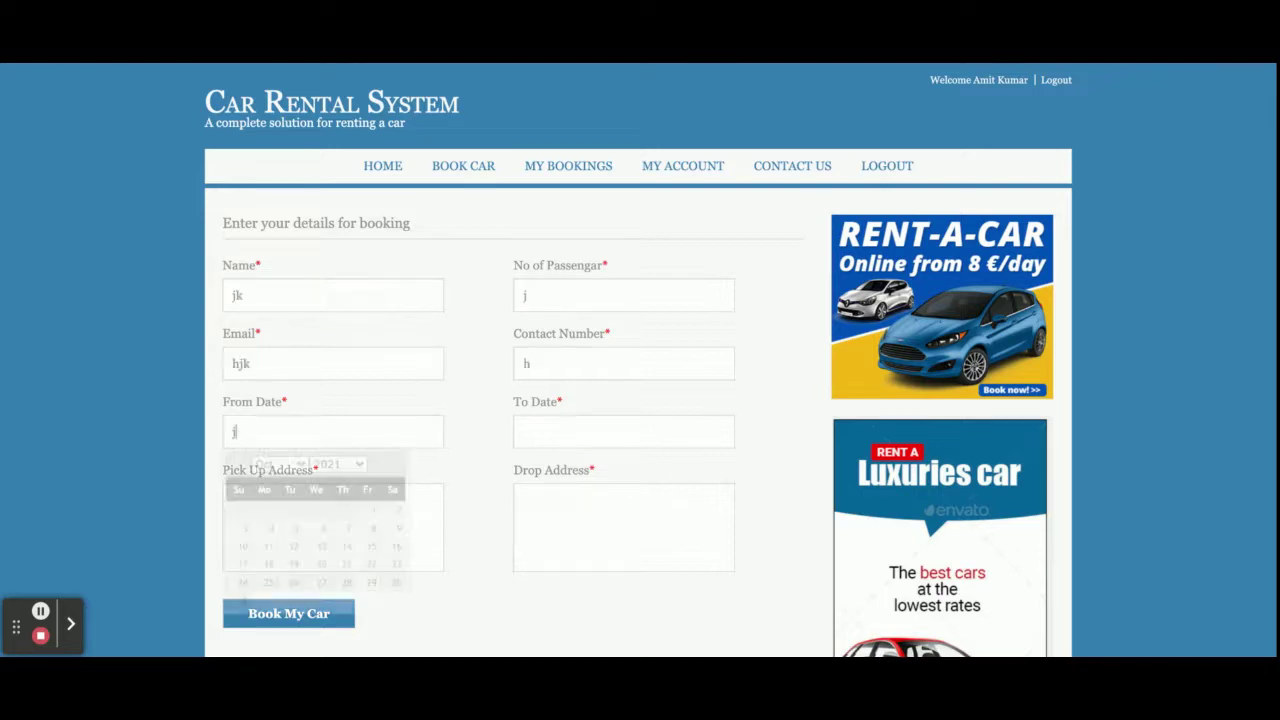
pyautogui.write('h\tjh\tj')
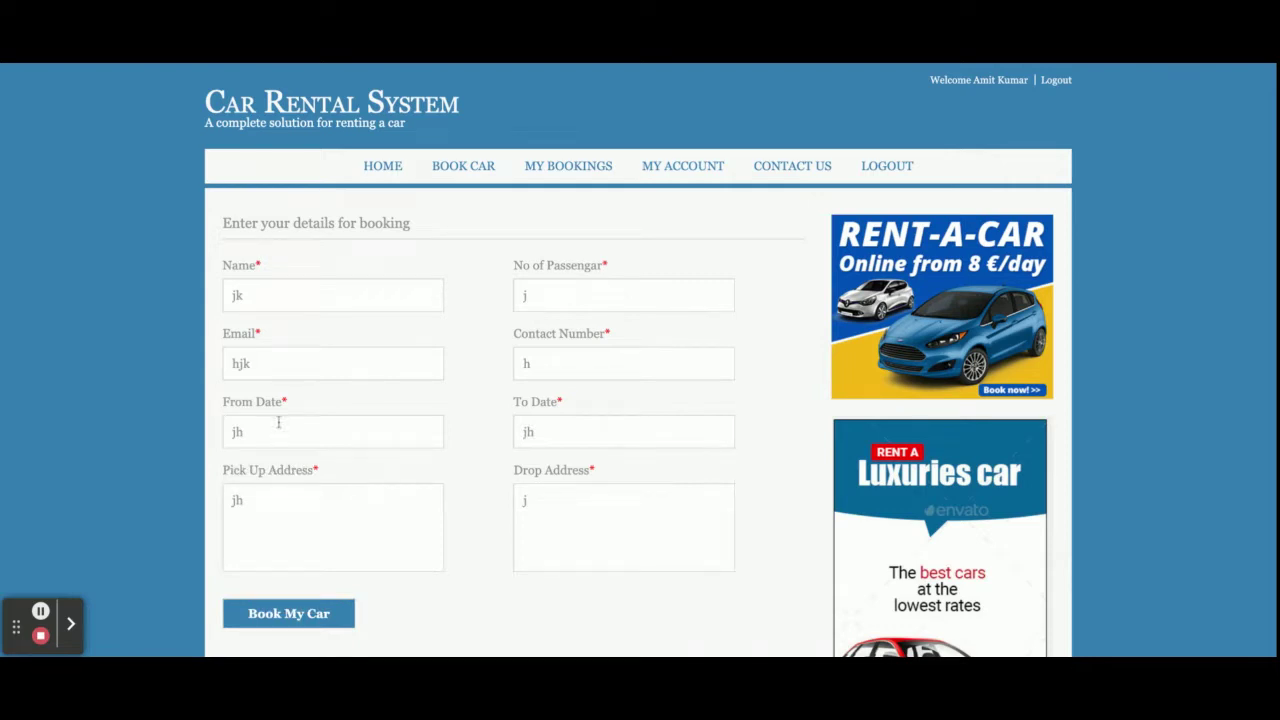
# Step: Set the booking dates from 29 to 31 October 2021 and submit with Book My Car
pyautogui.click(281, 423)
pyautogui.click(371, 582)
pyautogui.click(616, 418)
pyautogui.click(531, 603)
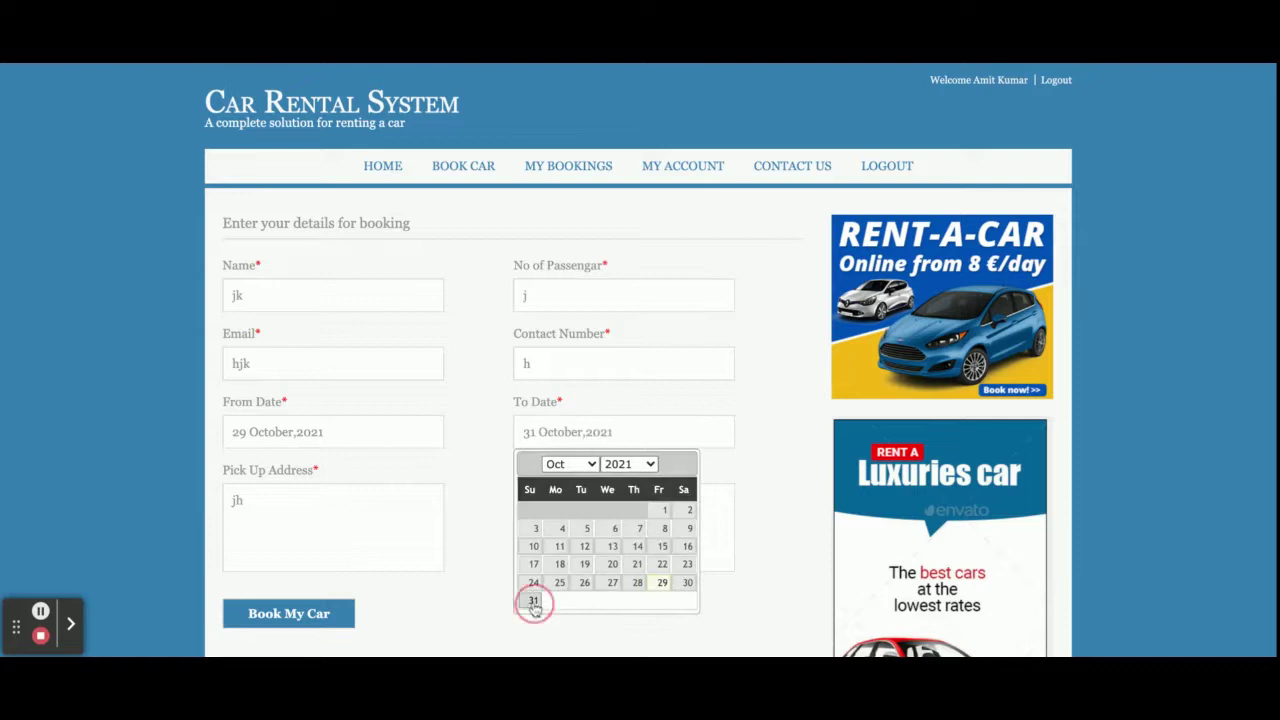
pyautogui.click(287, 614)
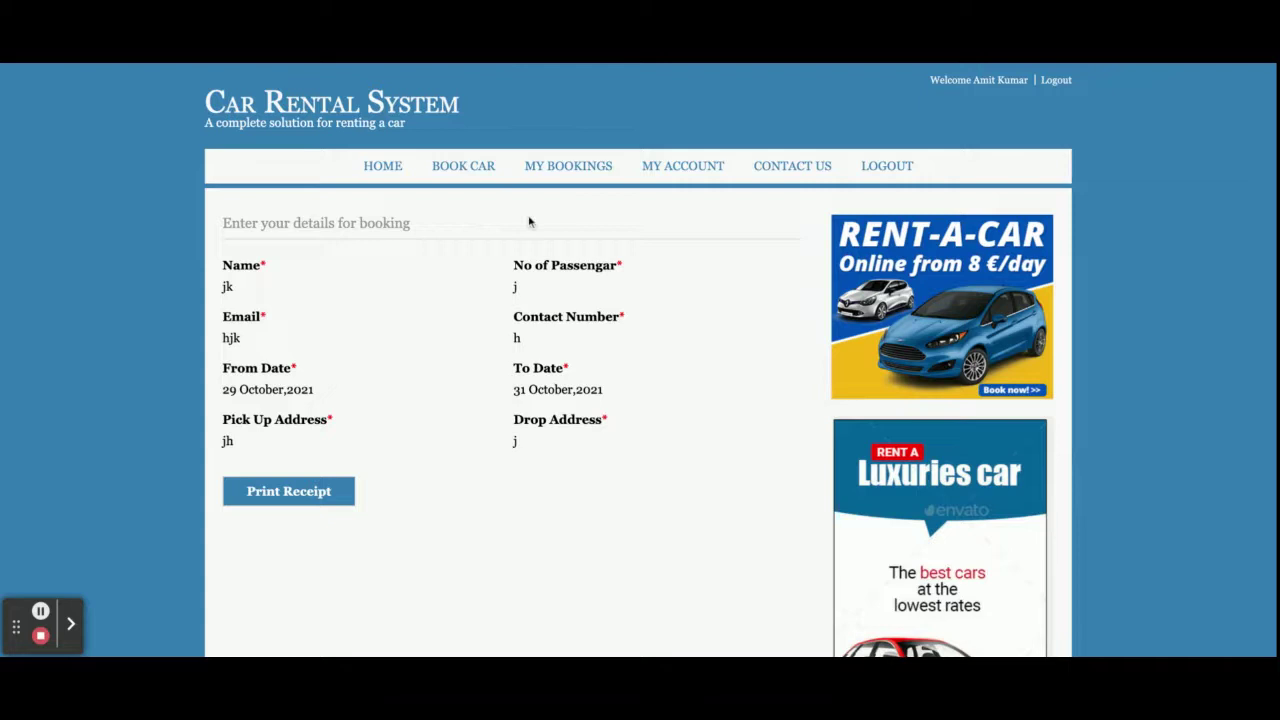
# Step: Check bookings 7 and 6 in the Booking Report, then view the account's registration details
pyautogui.click(588, 170)
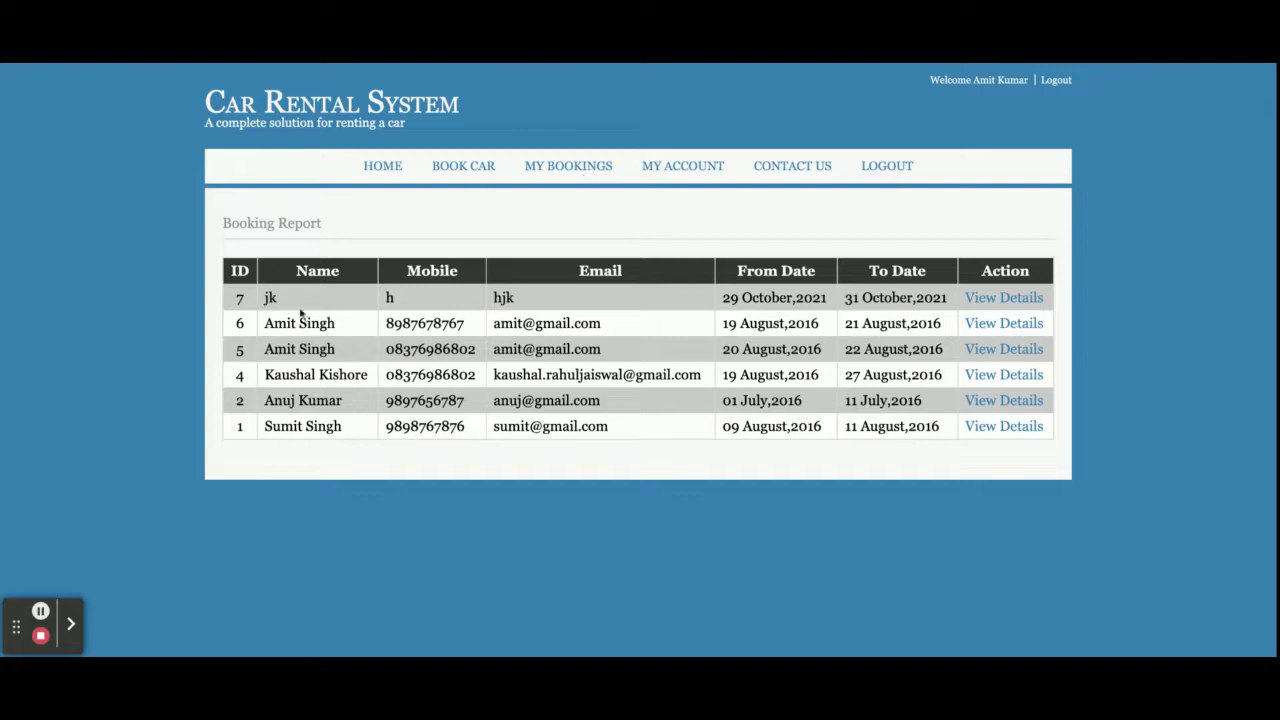
pyautogui.moveTo(230, 299); pyautogui.dragTo(1007, 302)
pyautogui.click(1007, 302)
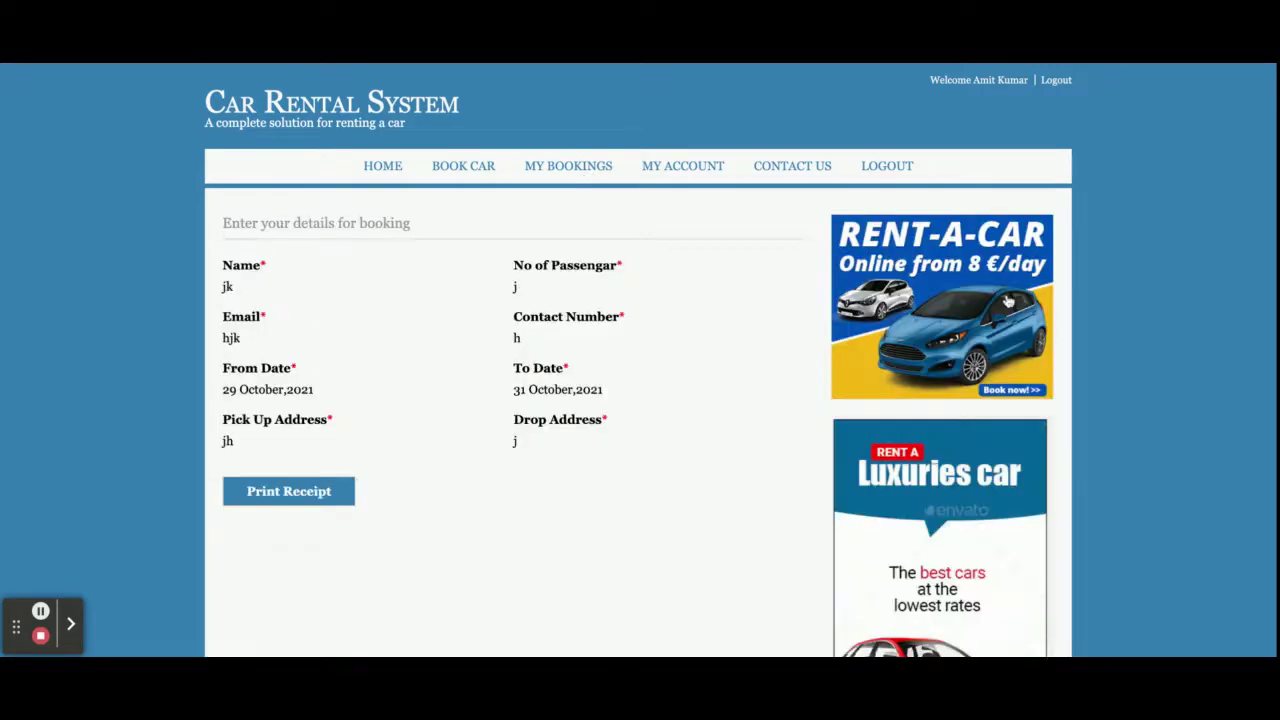
pyautogui.click(606, 170)
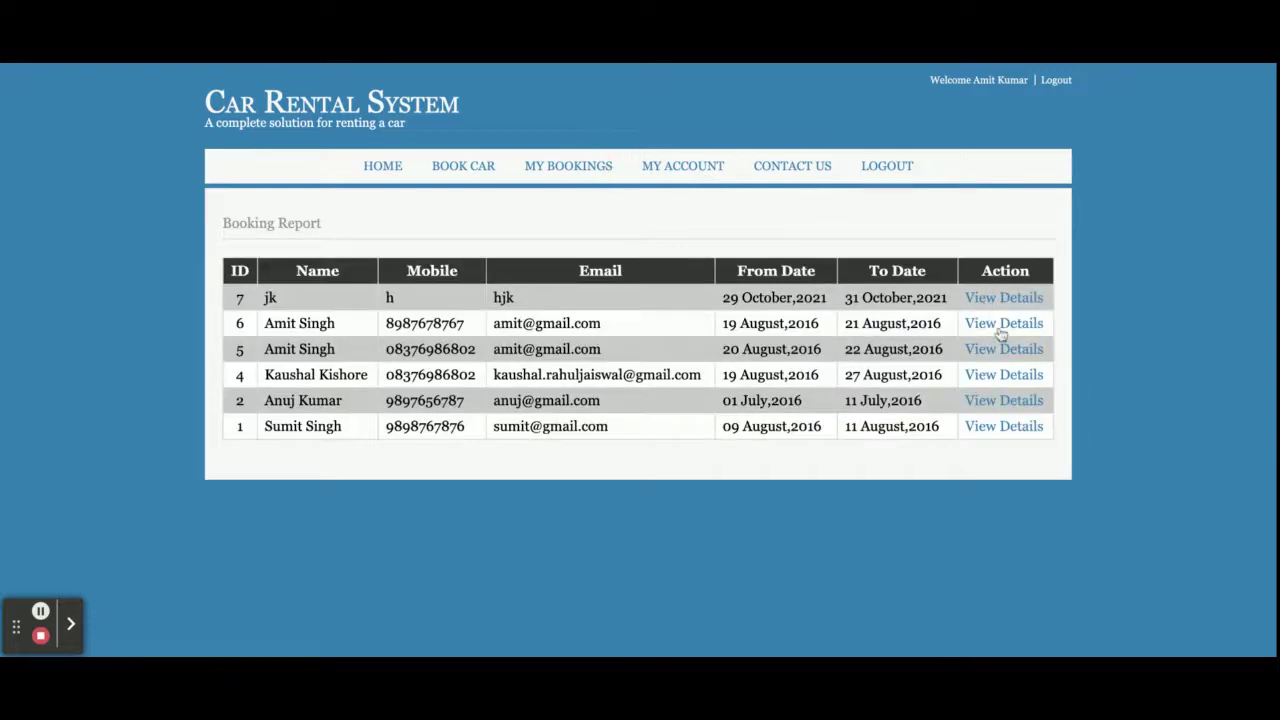
pyautogui.click(995, 328)
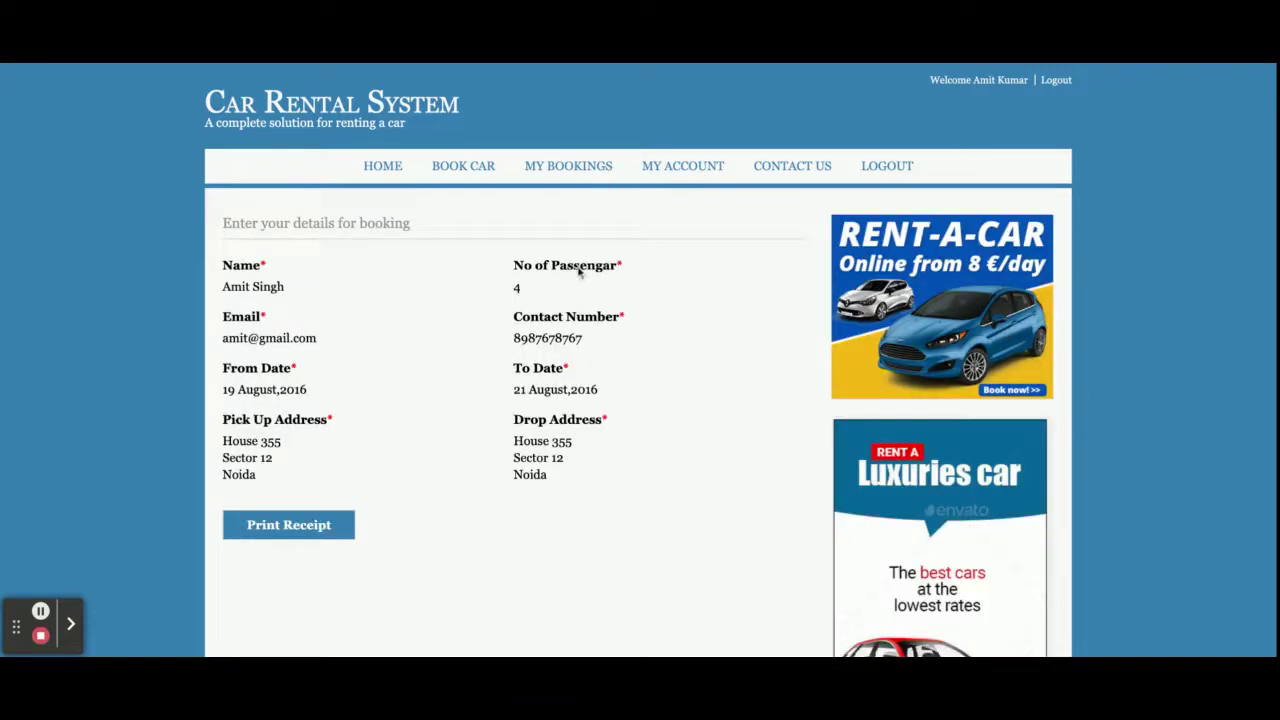
pyautogui.click(683, 172)
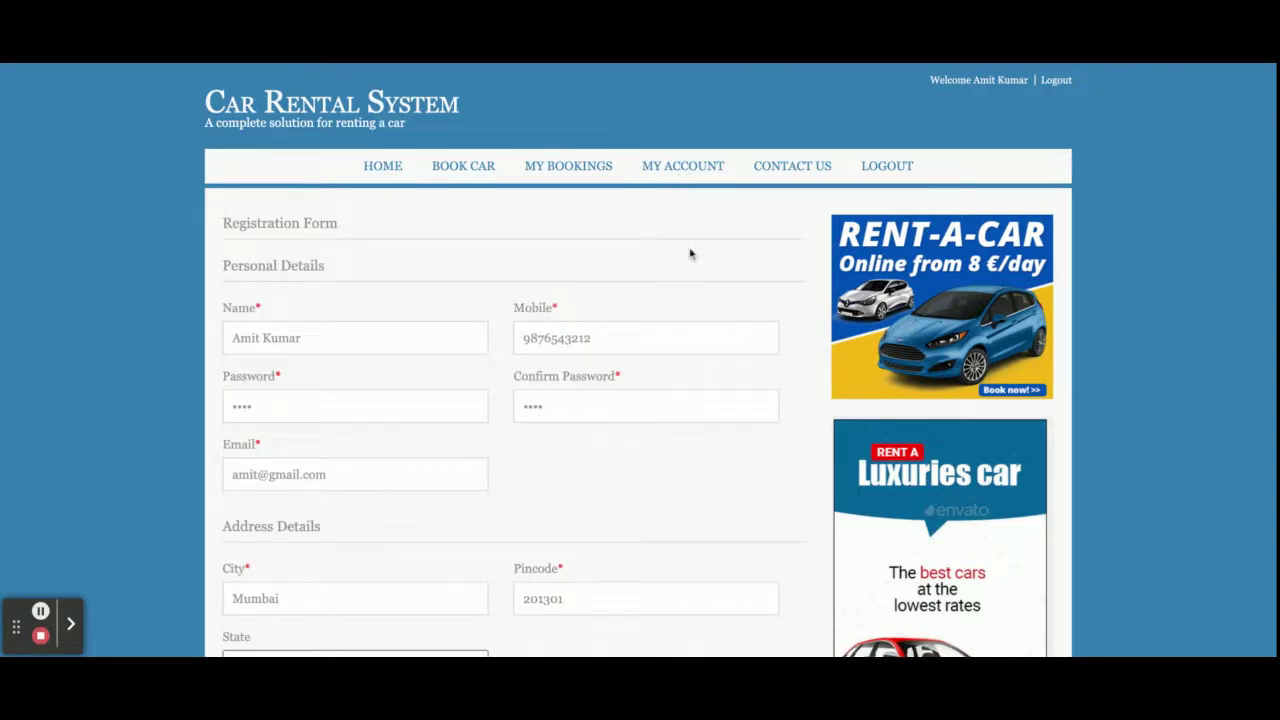
# Step: Look over the registration form and Contact Us page, then log out of the account
pyautogui.scroll(-3, 688, 395)
pyautogui.scroll(3, 688, 395)
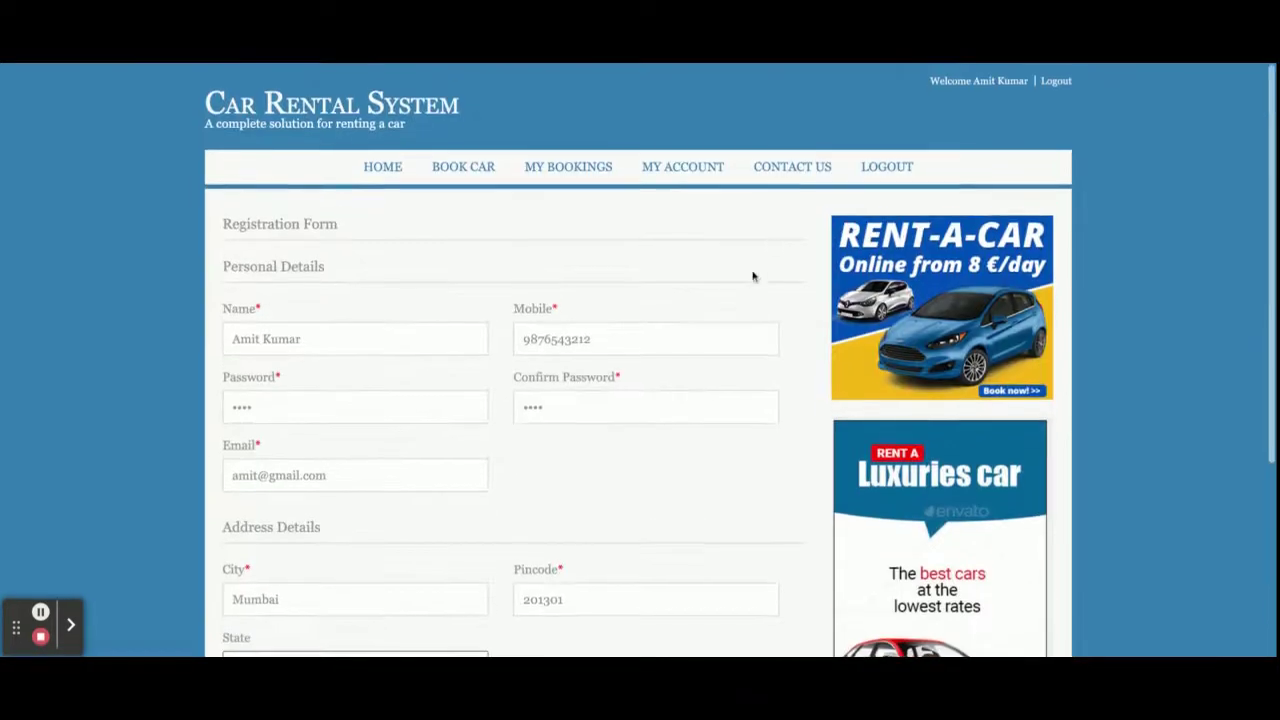
pyautogui.click(793, 172)
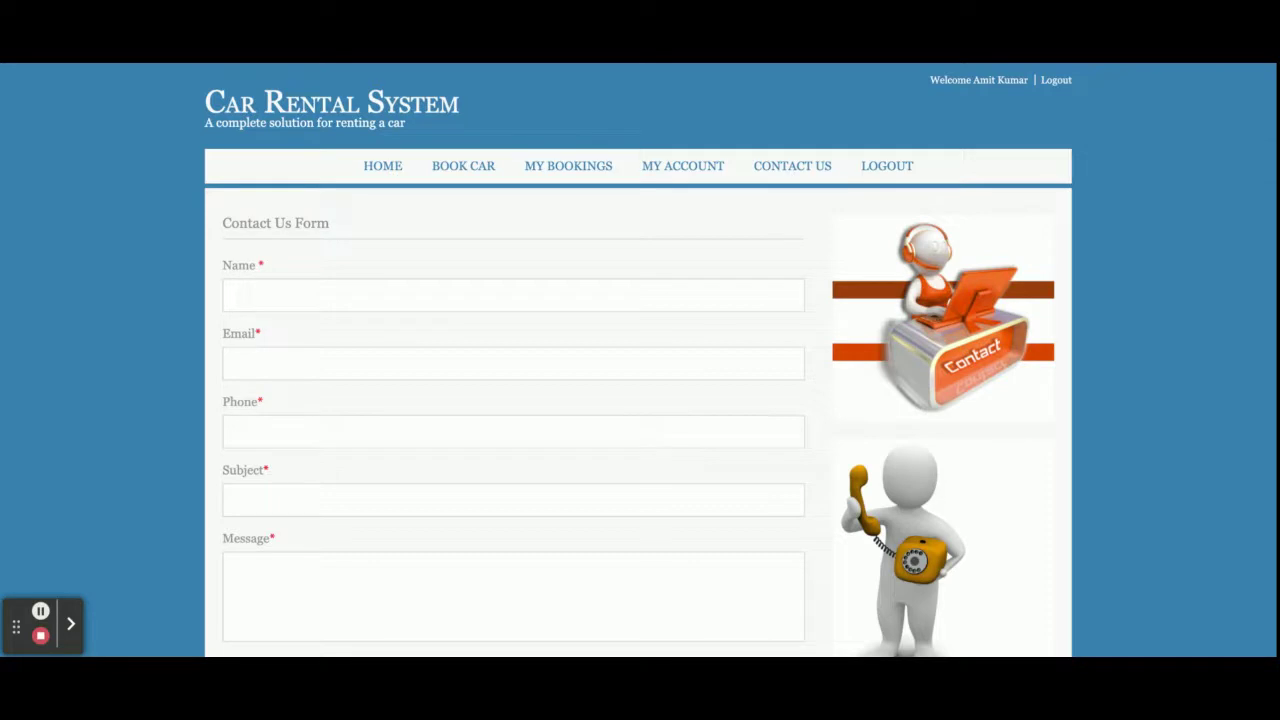
pyautogui.click(900, 168)
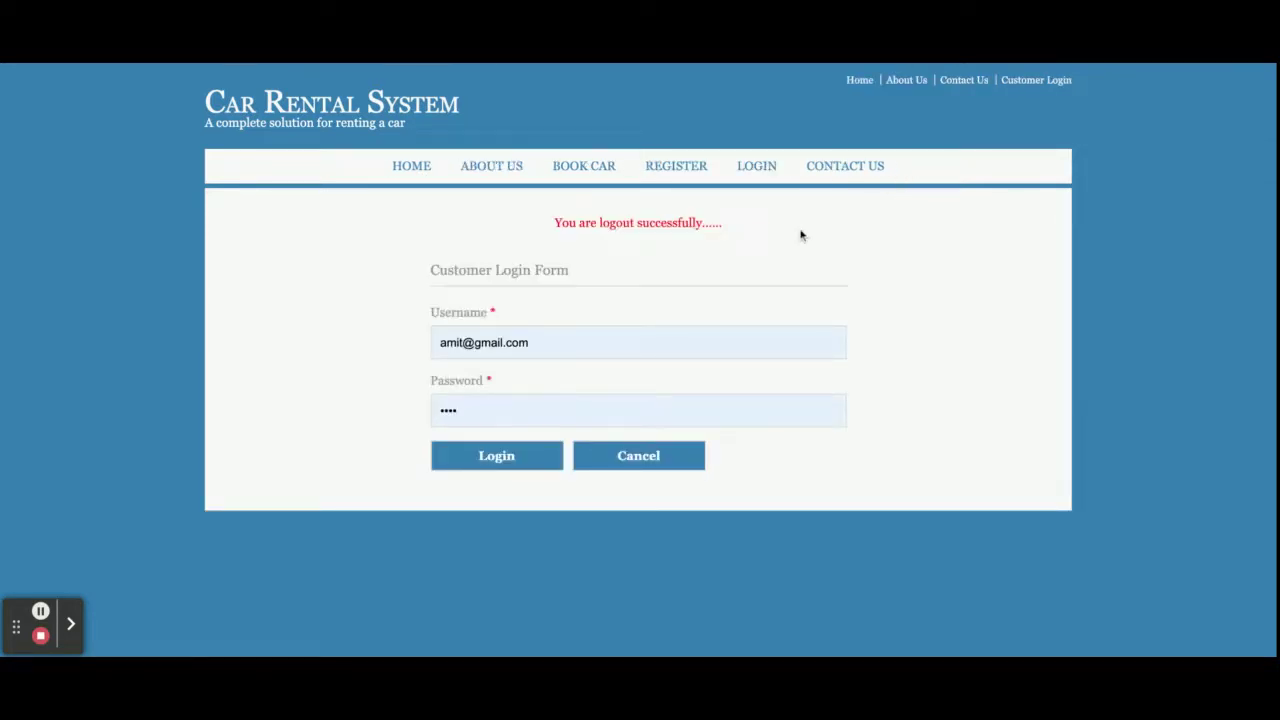
pyautogui.click(494, 466)
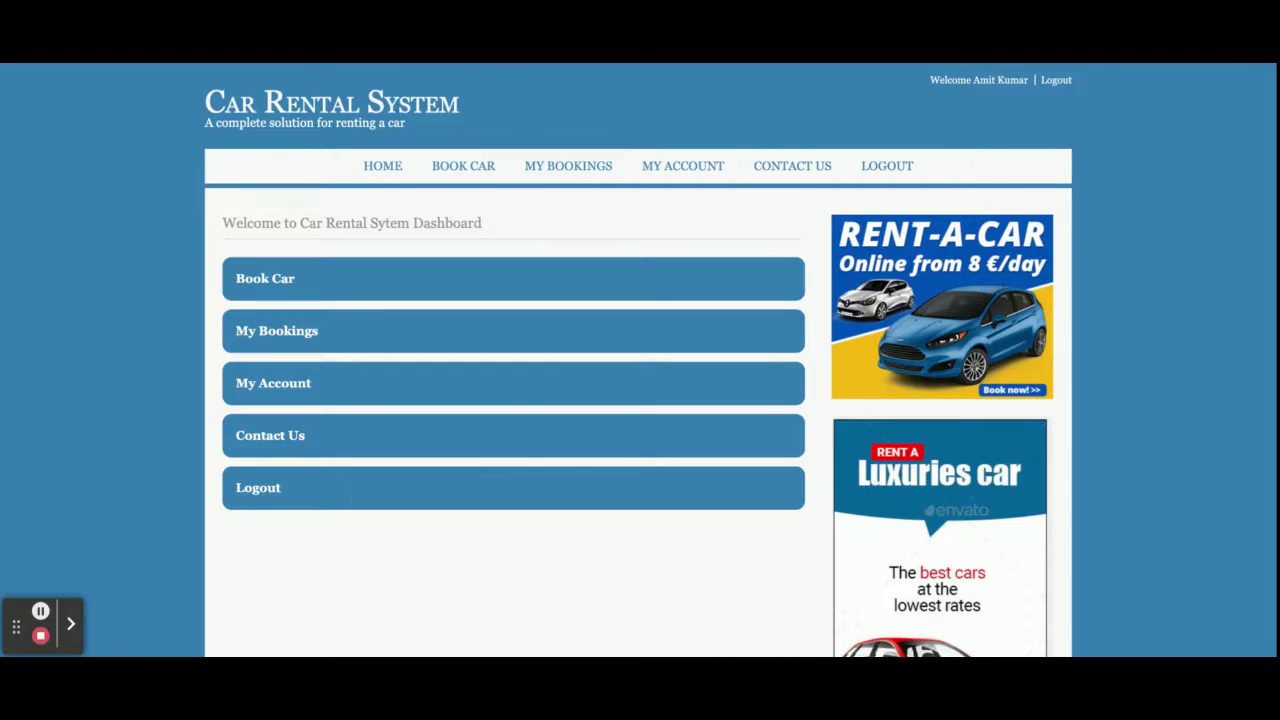
pyautogui.click(877, 166)
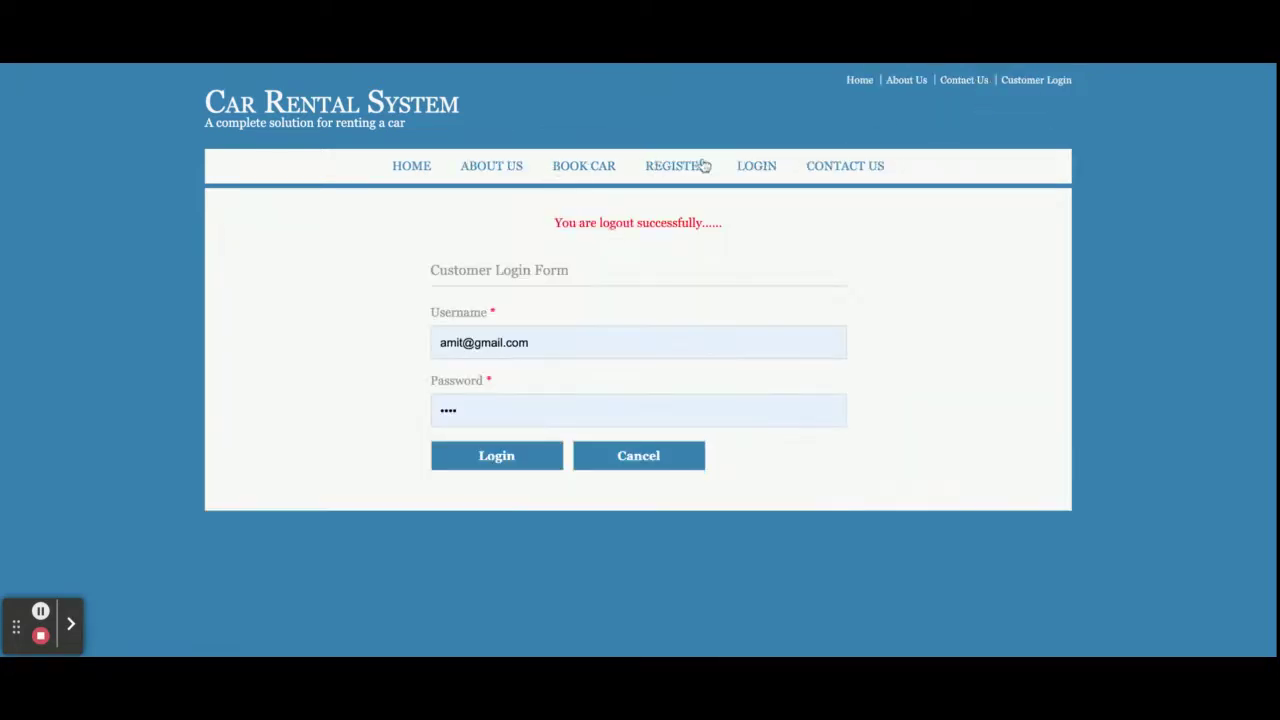
pyautogui.click(503, 460)
pyautogui.click(890, 167)
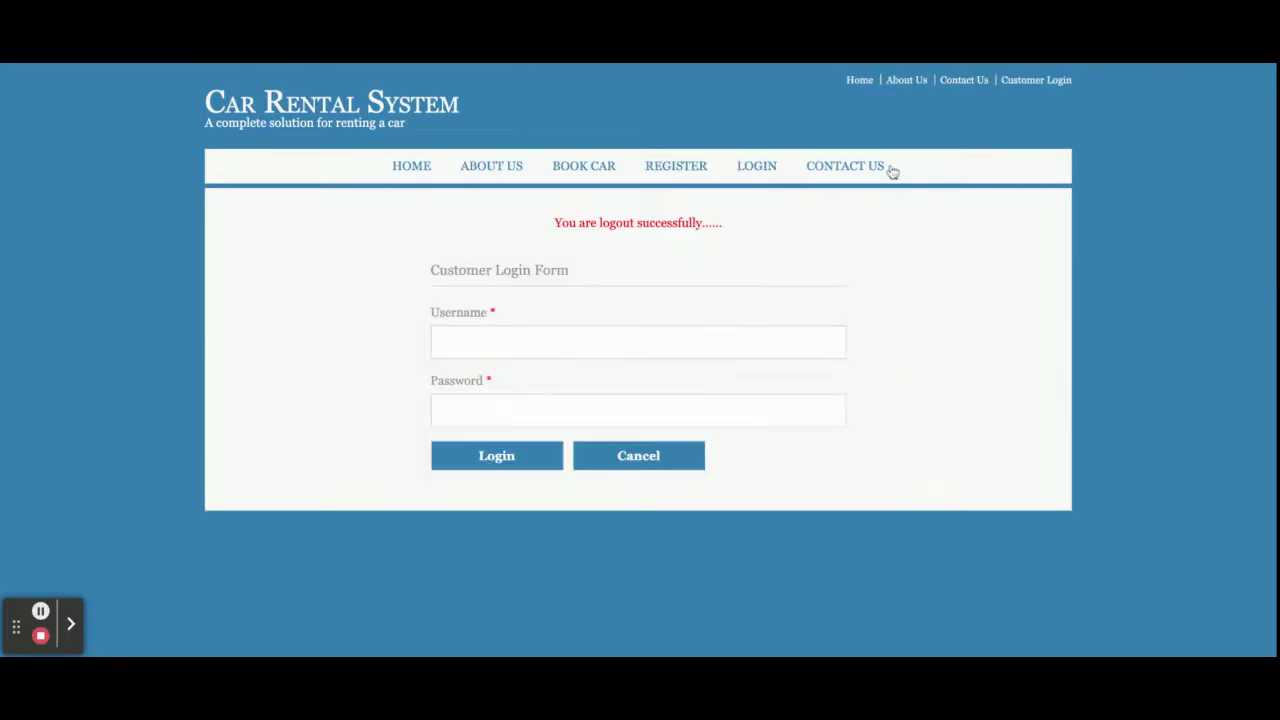